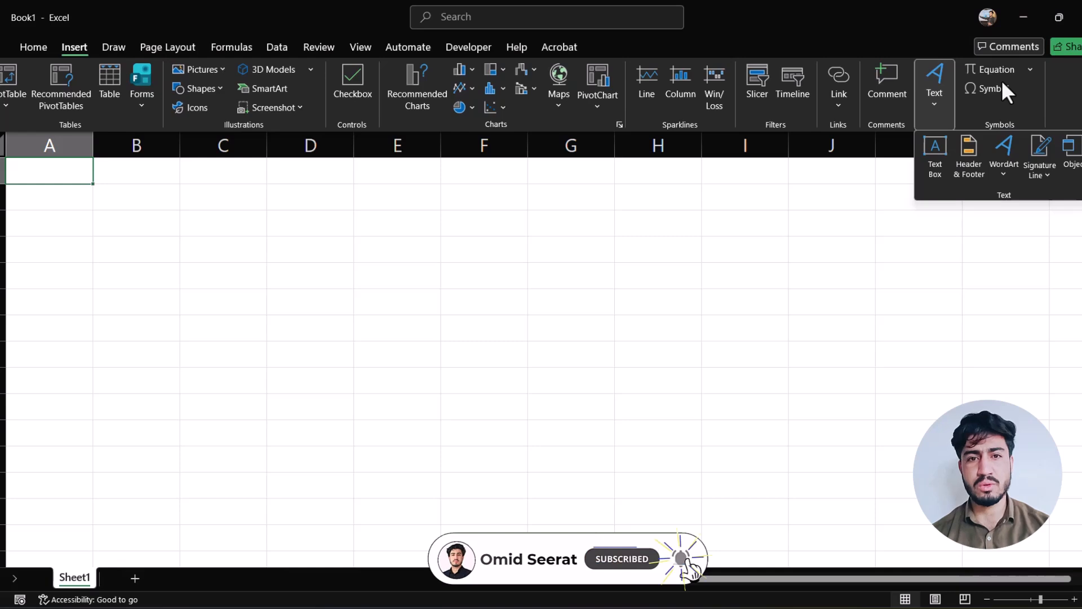
# Step: Insert the built-in Quadratic Formula equation into the sheet
pyautogui.click(1030, 71)
pyautogui.click(1057, 68)
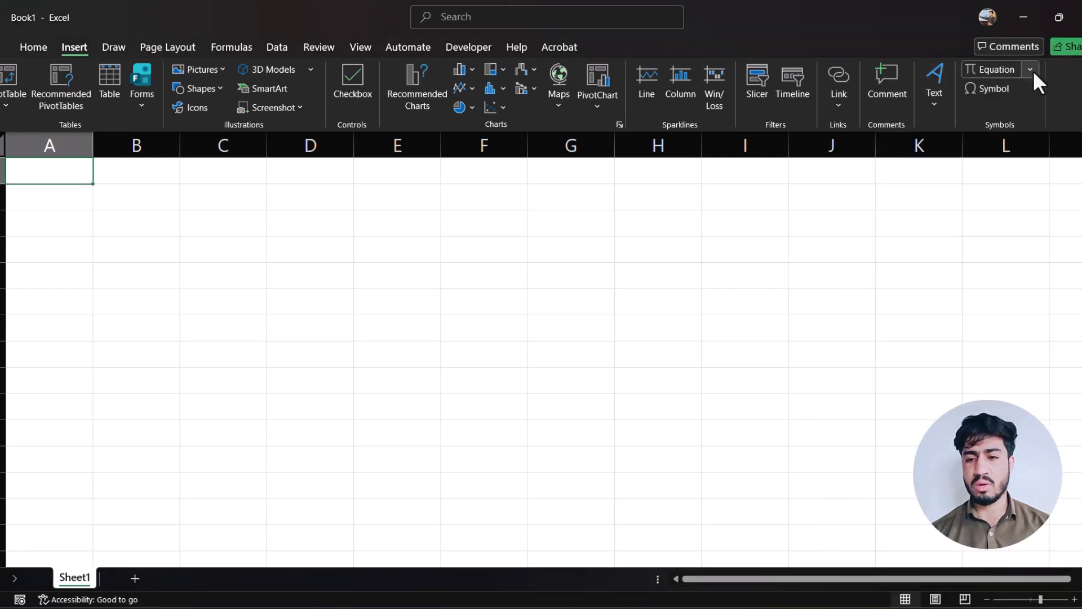
pyautogui.click(1027, 69)
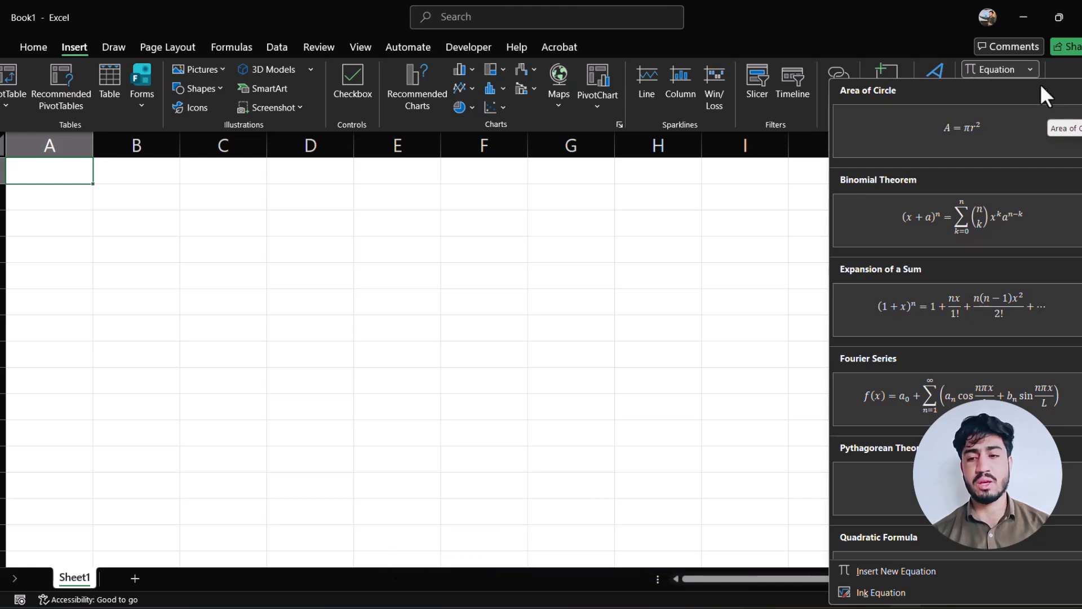
pyautogui.click(1030, 71)
pyautogui.click(1029, 71)
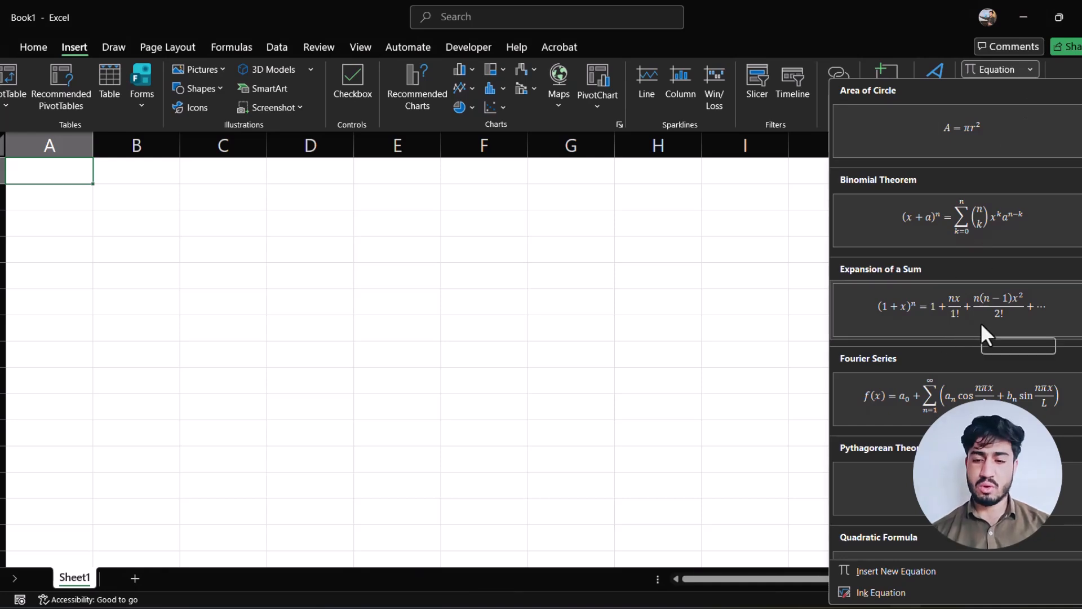
pyautogui.scroll(-5, 981, 324)
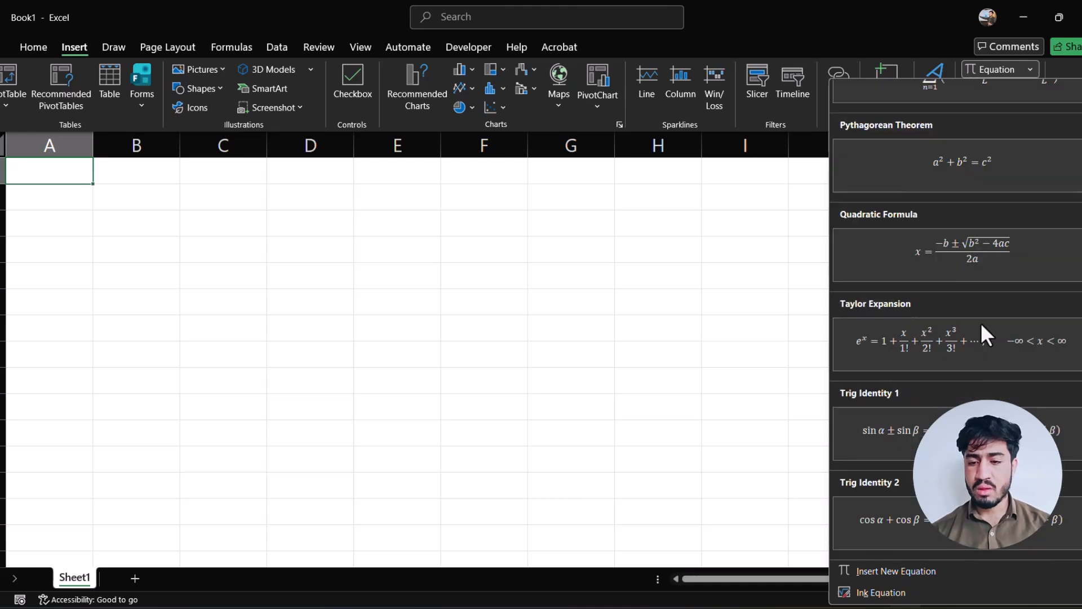
pyautogui.click(957, 262)
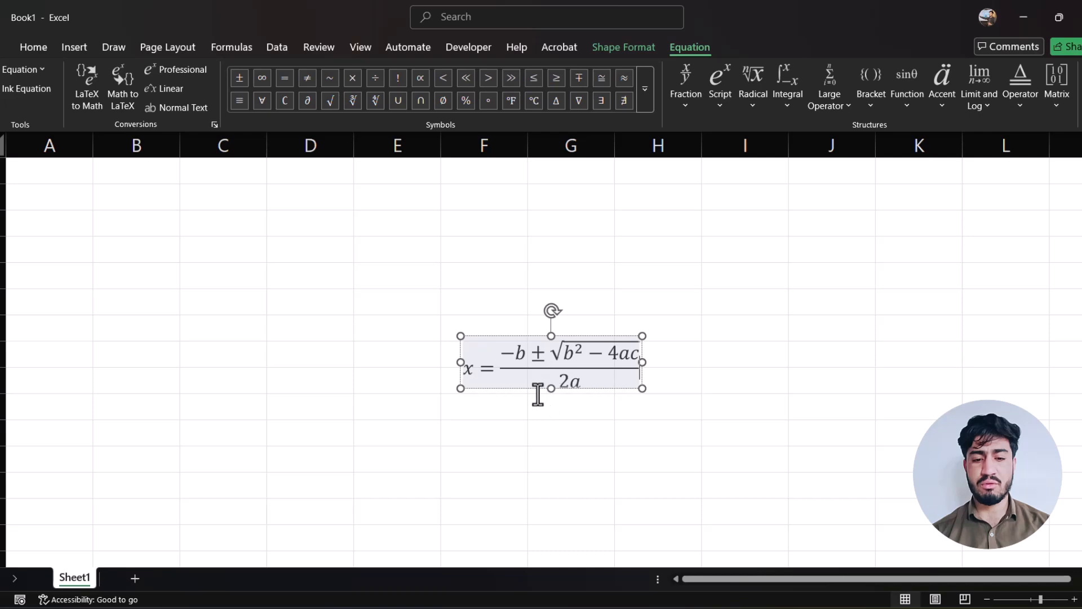
# Step: Reposition and widen the quadratic formula's box around columns E to H, and delete it from the sheet
pyautogui.moveTo(537, 388); pyautogui.dragTo(459, 310)
pyautogui.moveTo(568, 314); pyautogui.dragTo(640, 337)
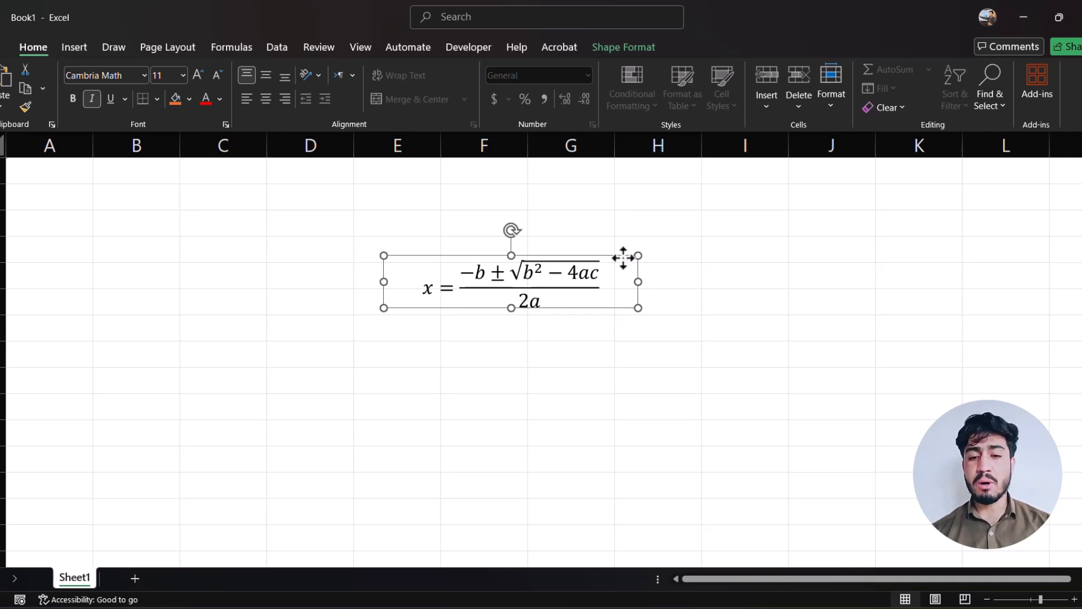
pyautogui.press('Delete')
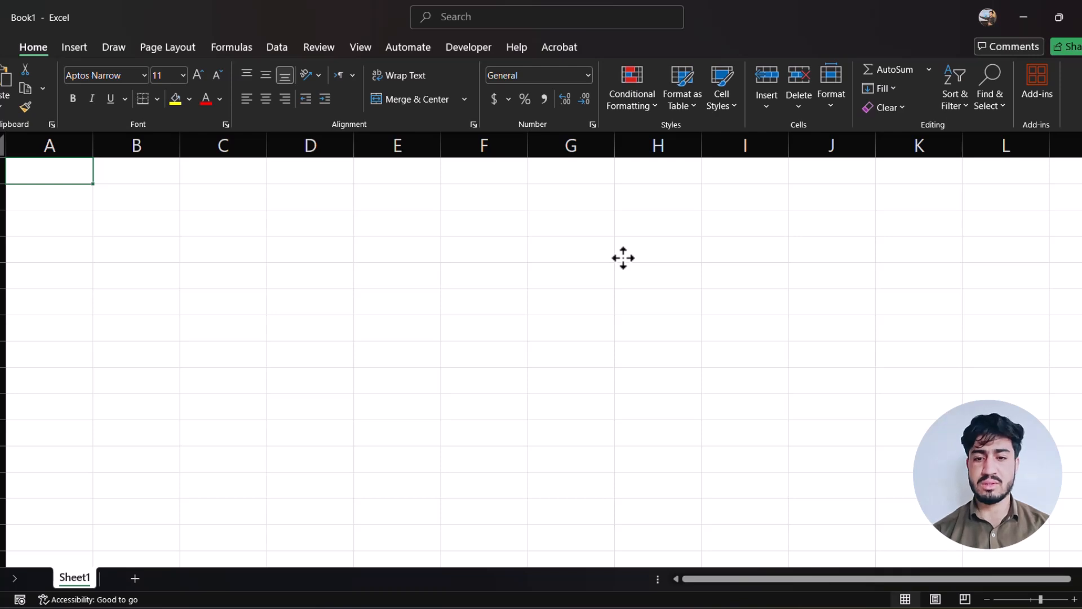
# Step: Insert a new blank equation into the sheet
pyautogui.click(72, 48)
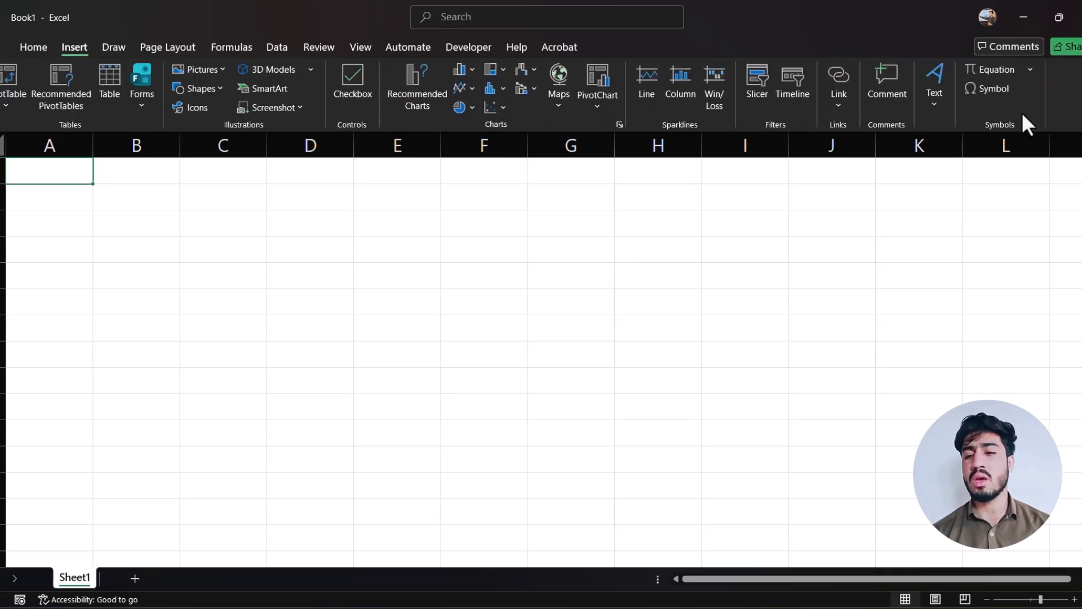
pyautogui.click(1030, 70)
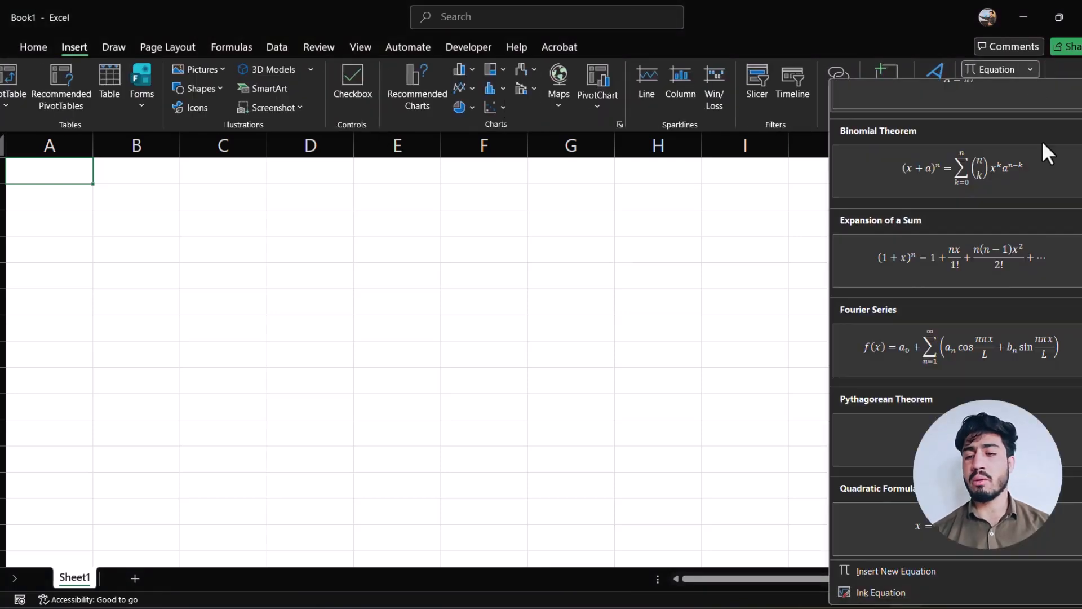
pyautogui.click(890, 575)
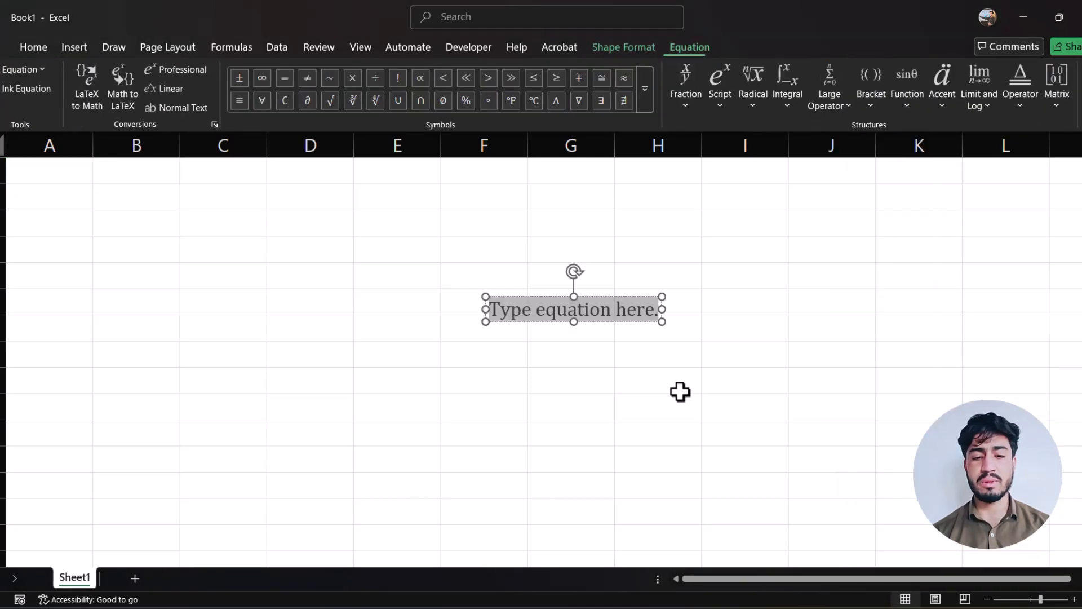
# Step: Examine the Basic Math symbols and the available fraction, script, radical and integral structures for the equation
pyautogui.click(646, 90)
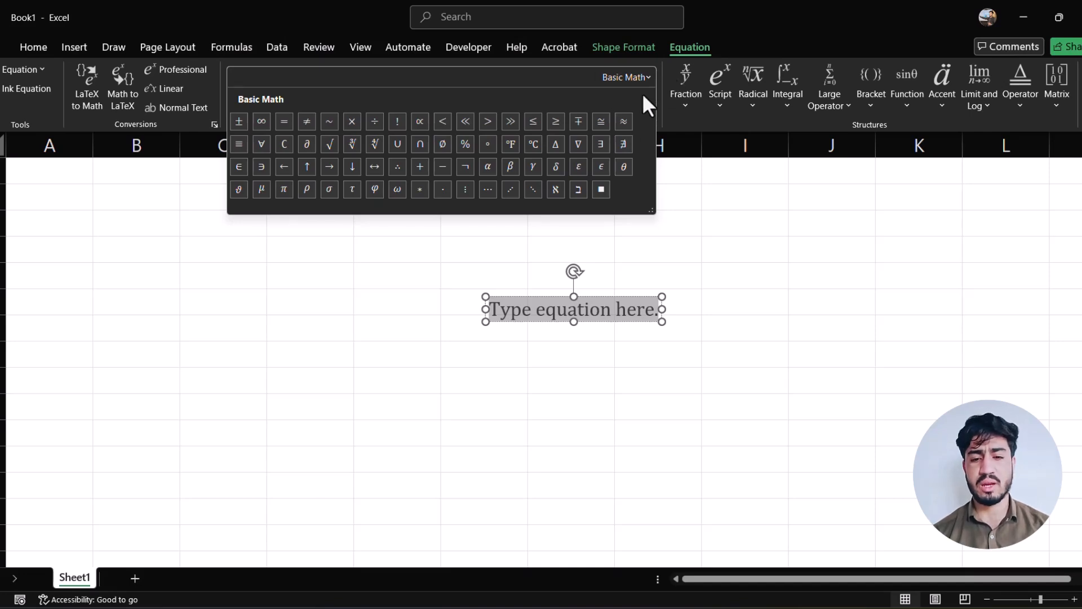
pyautogui.click(676, 129)
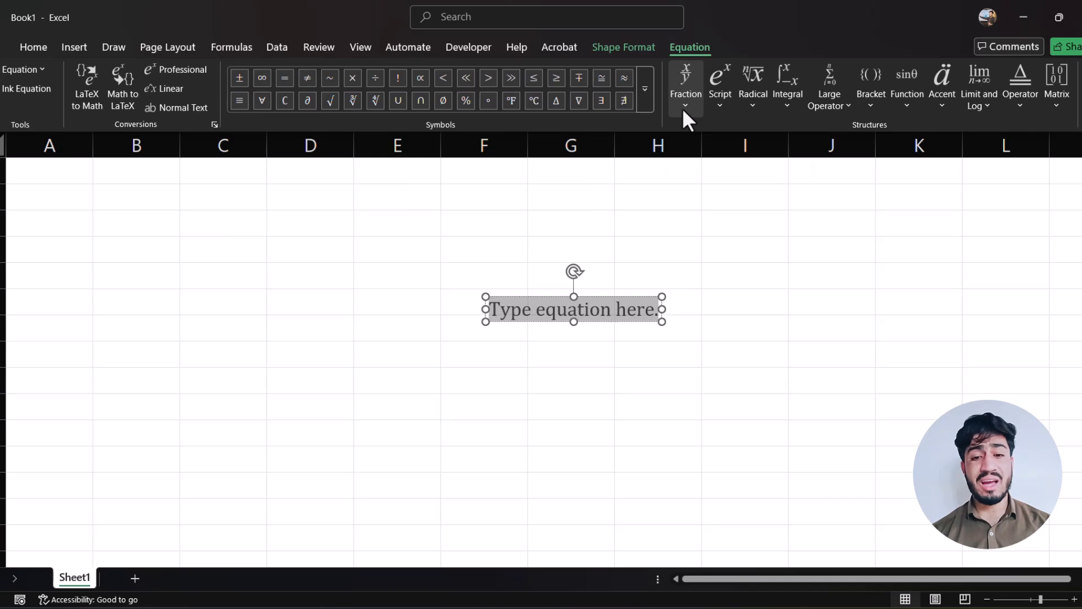
pyautogui.click(682, 107)
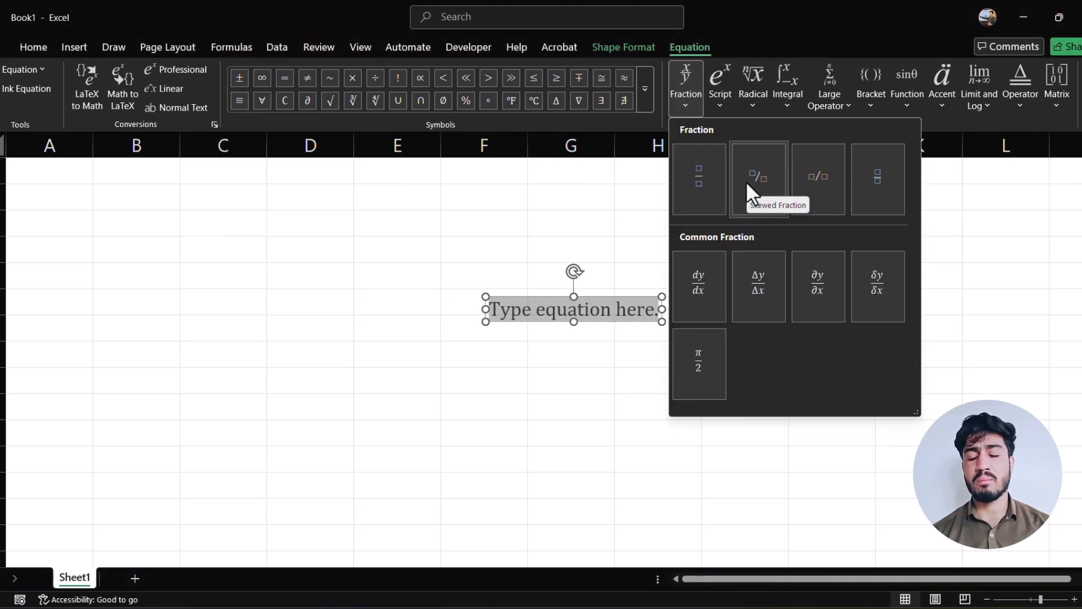
pyautogui.click(719, 101)
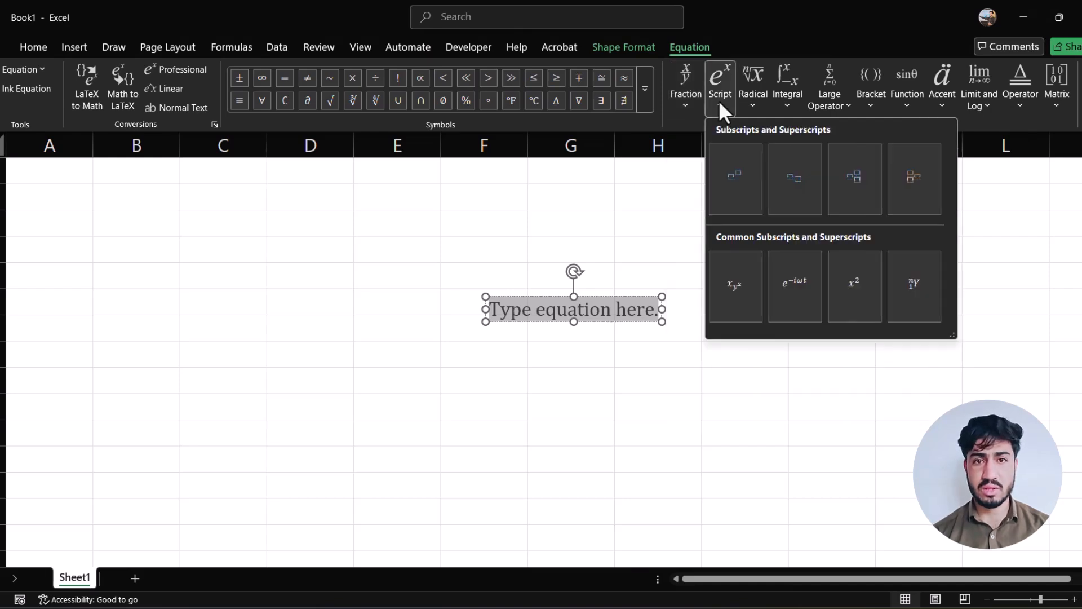
pyautogui.click(749, 104)
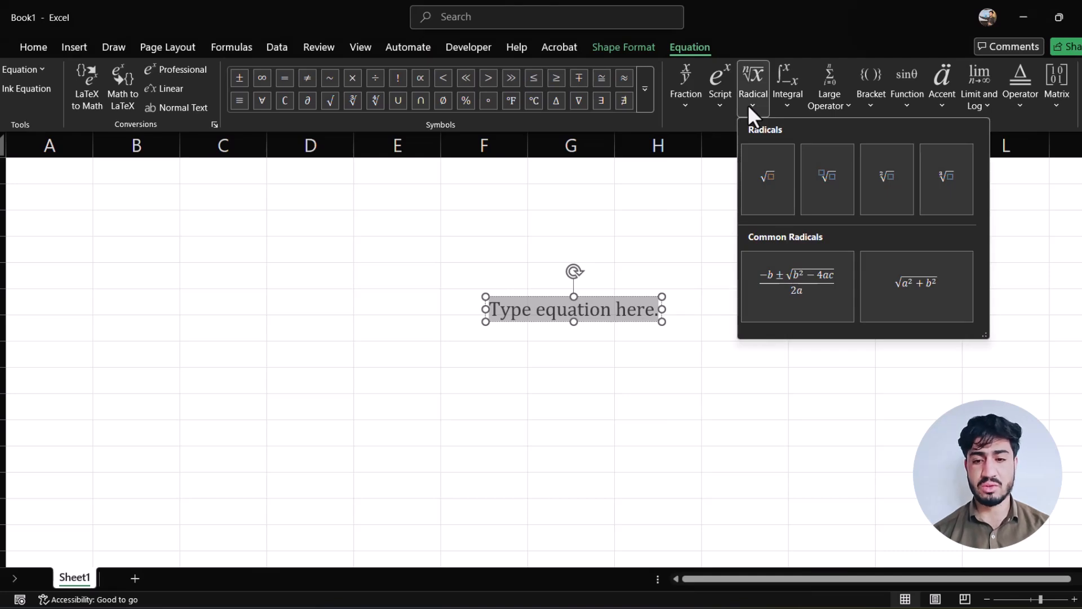
pyautogui.click(792, 99)
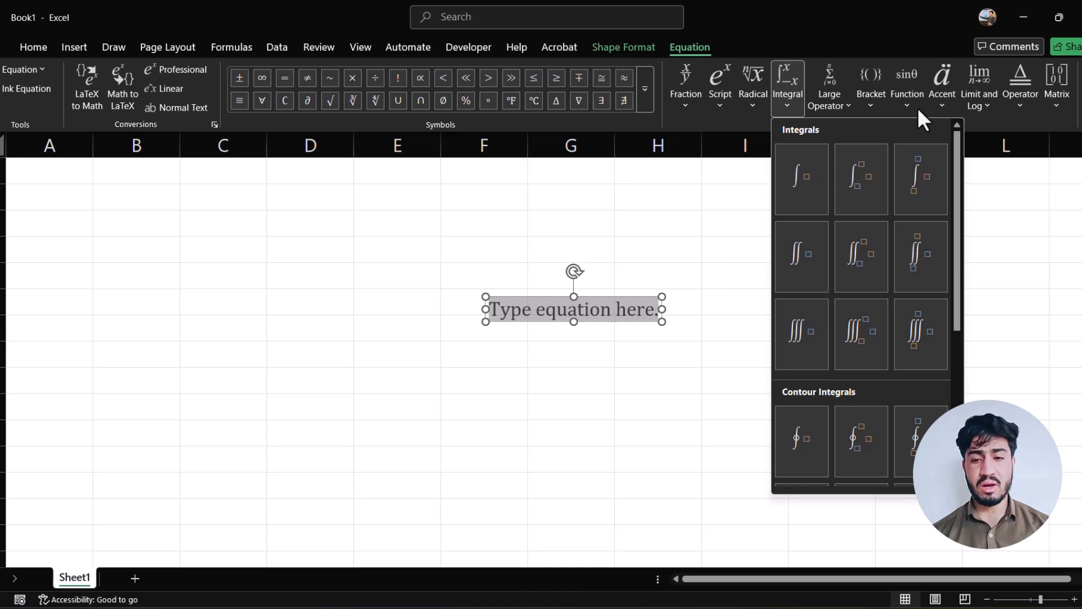
# Step: Add a stacked fraction to the equation with numerator 2 and denominator 3
pyautogui.click(684, 100)
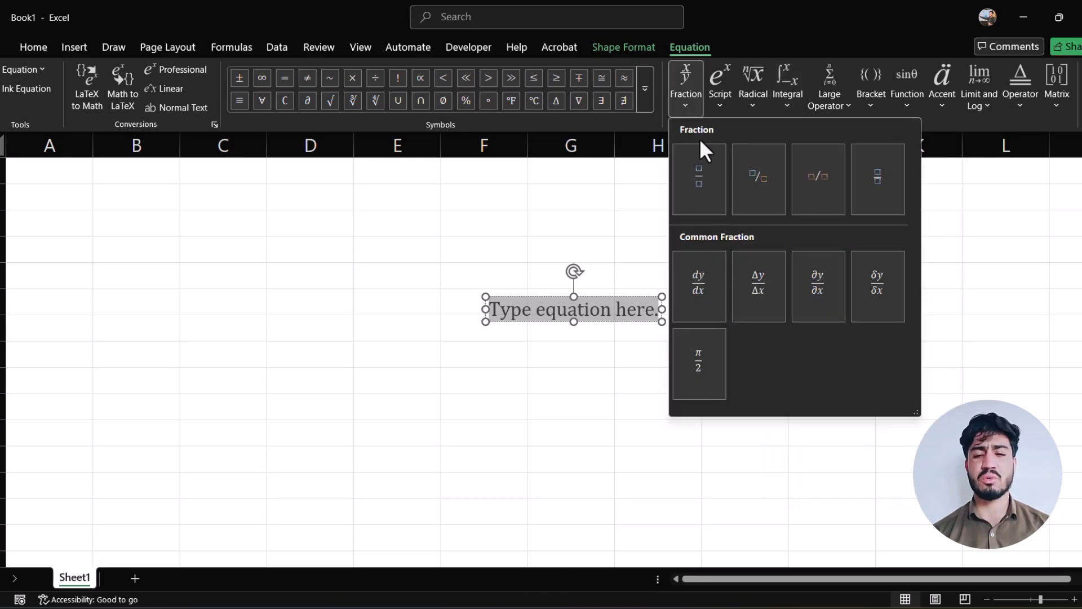
pyautogui.click(698, 178)
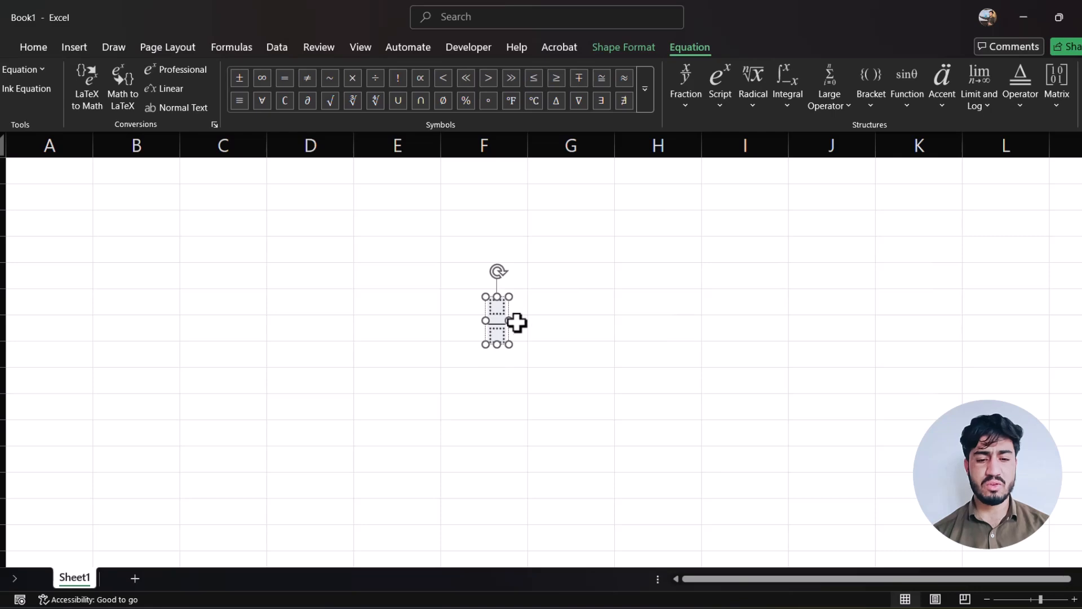
pyautogui.click(496, 308)
pyautogui.write('2')
pyautogui.click(496, 335)
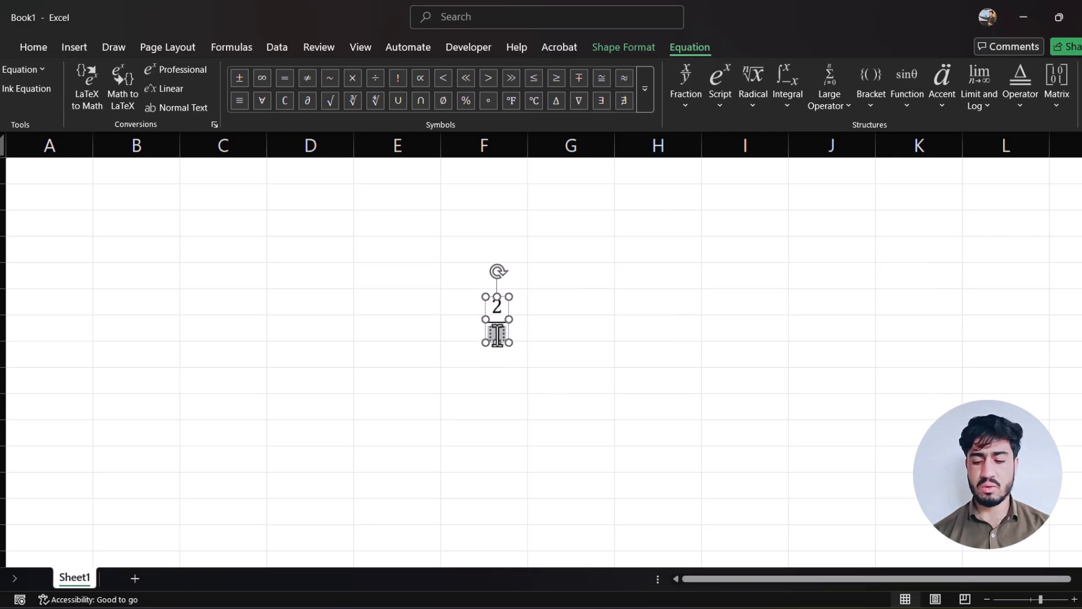
pyautogui.write('3')
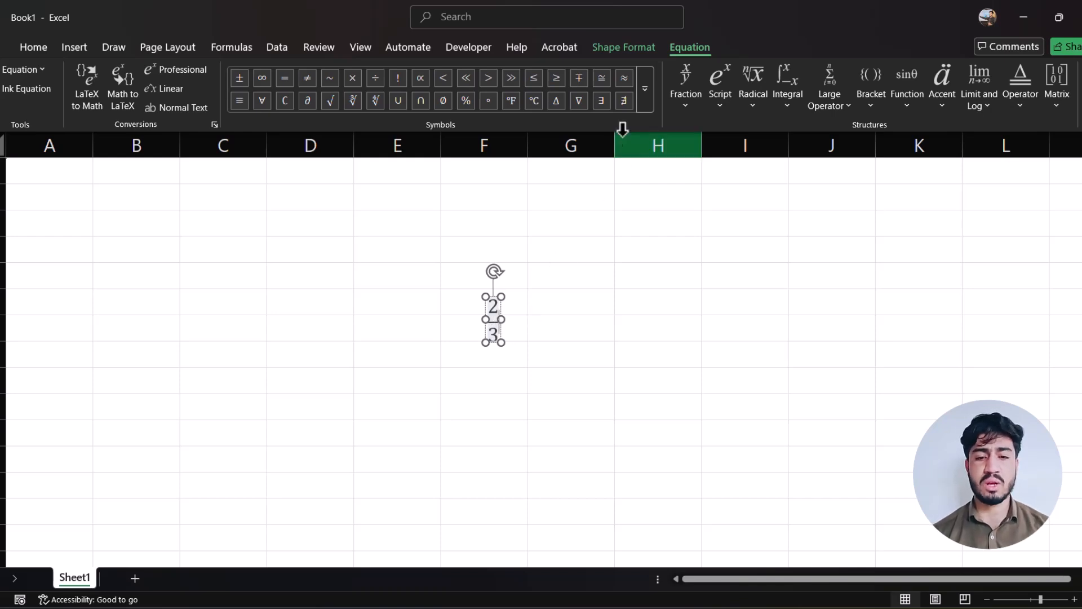
# Step: Append "=?" after the fraction and finish editing the equation
pyautogui.click(285, 78)
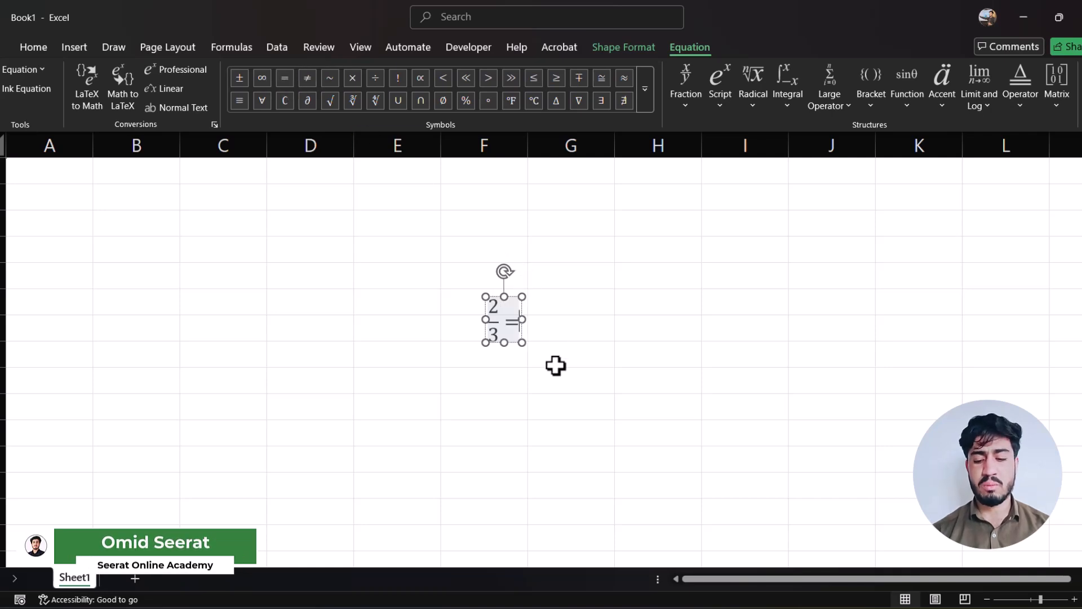
pyautogui.write('?')
pyautogui.click(604, 336)
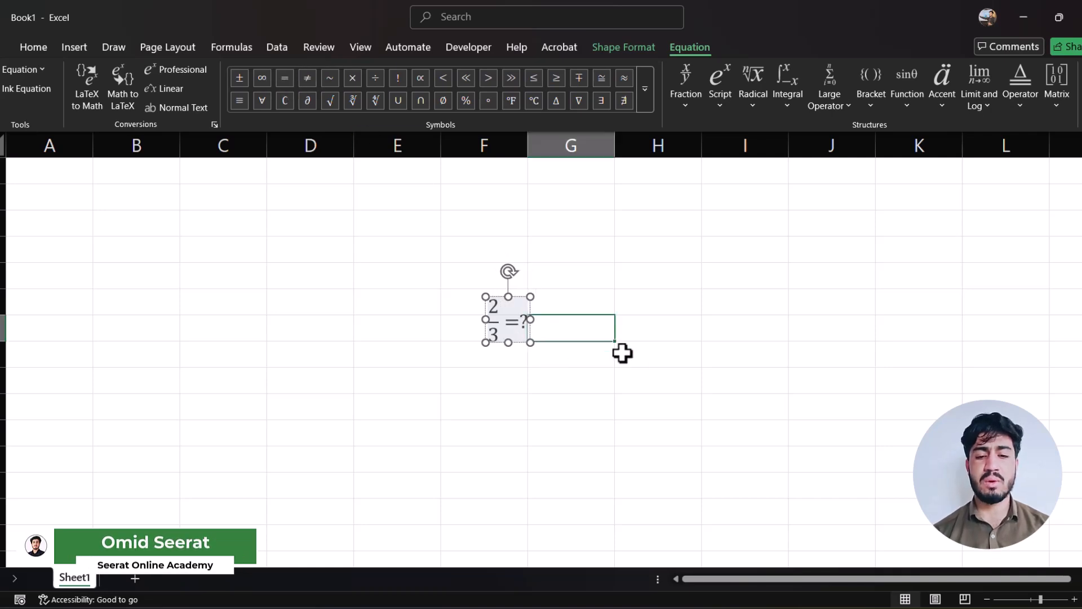
pyautogui.click(603, 424)
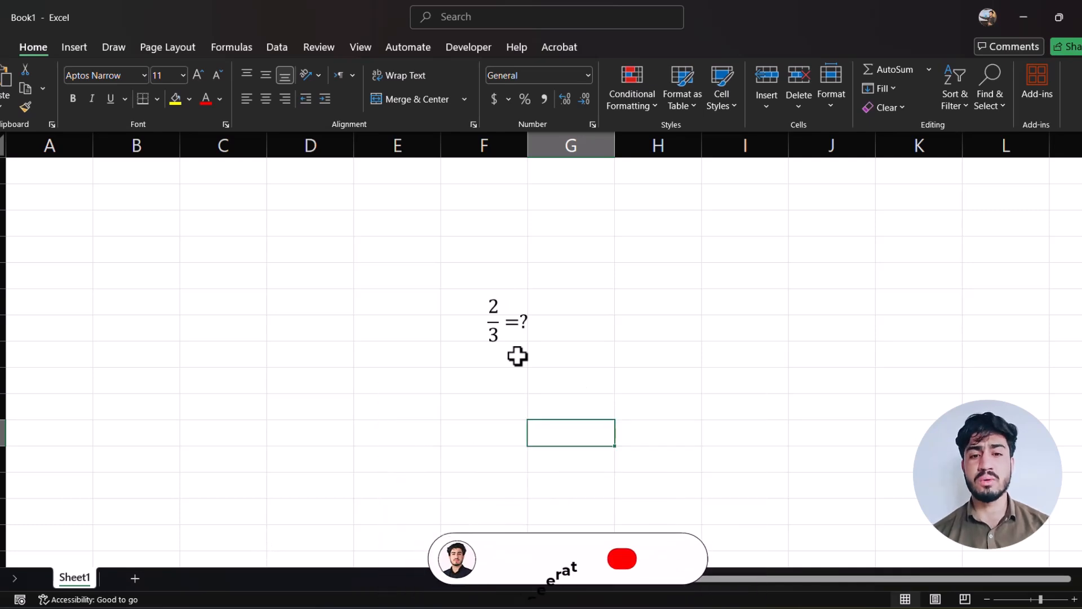
# Step: Delete the fraction equation from the sheet
pyautogui.click(506, 330)
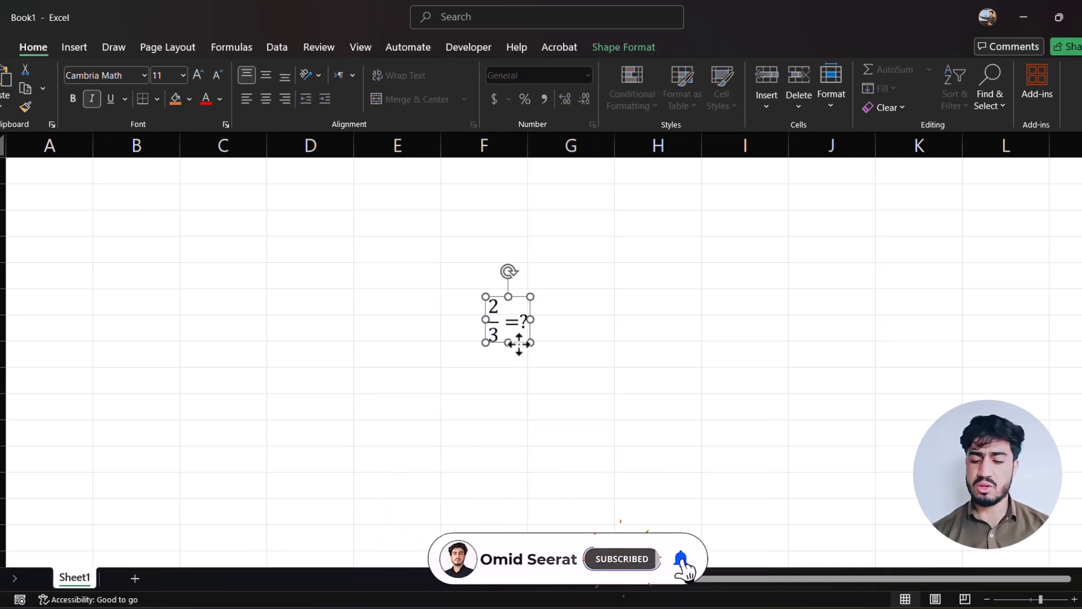
pyautogui.press('Delete')
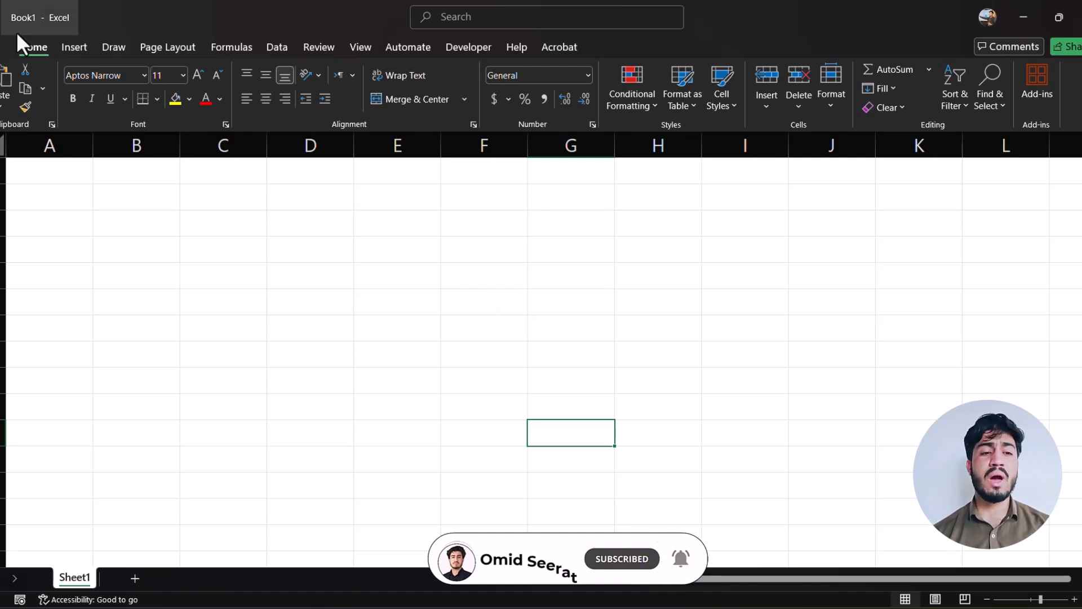
# Step: Open the Symbol dialog and go to the Basic Latin characters
pyautogui.click(70, 48)
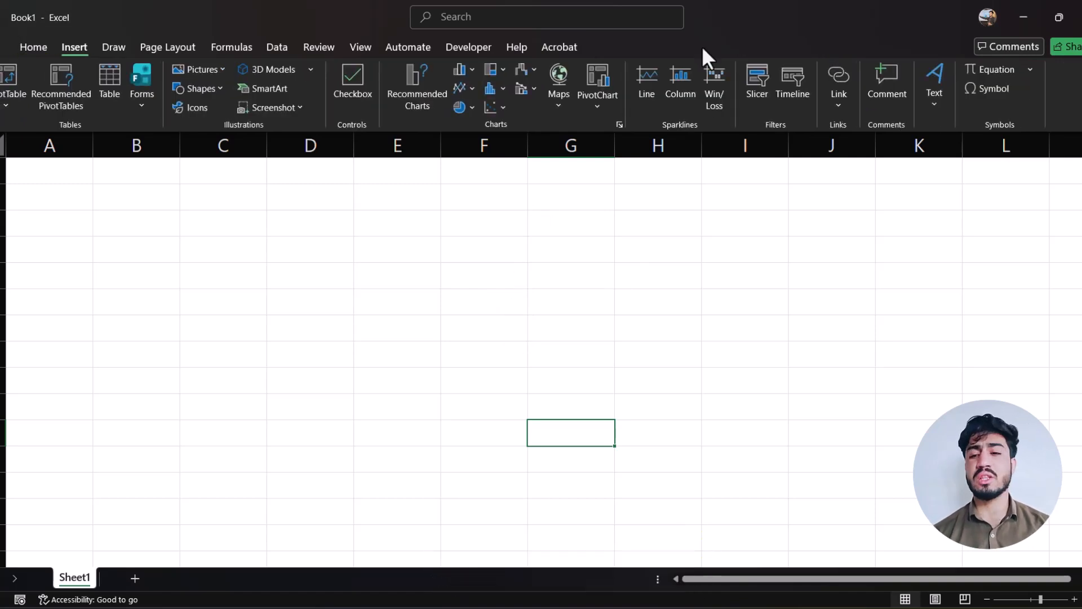
pyautogui.click(994, 93)
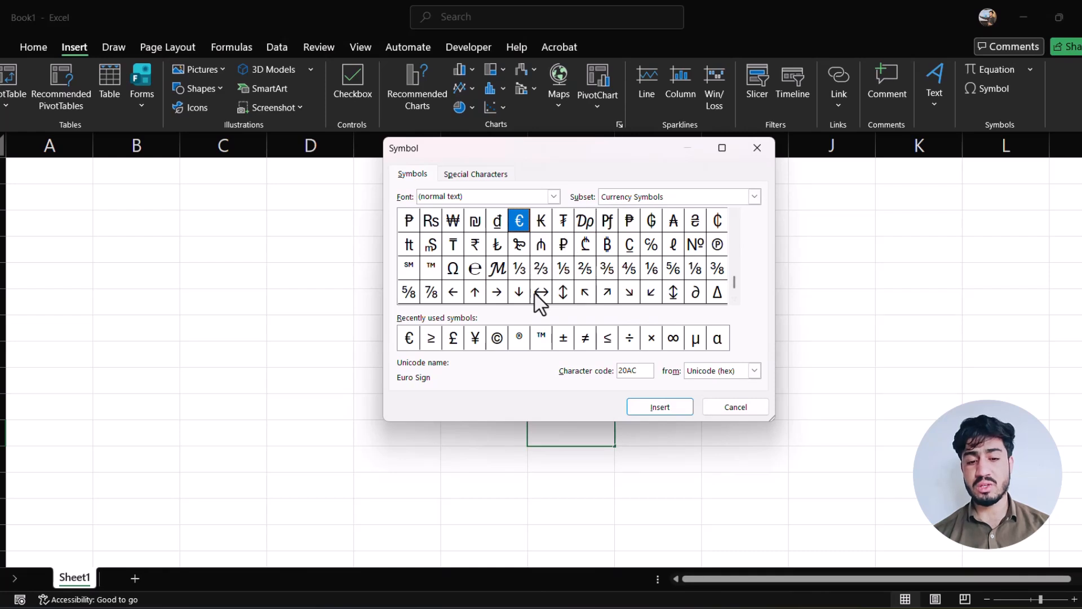
pyautogui.moveTo(733, 286); pyautogui.dragTo(732, 214)
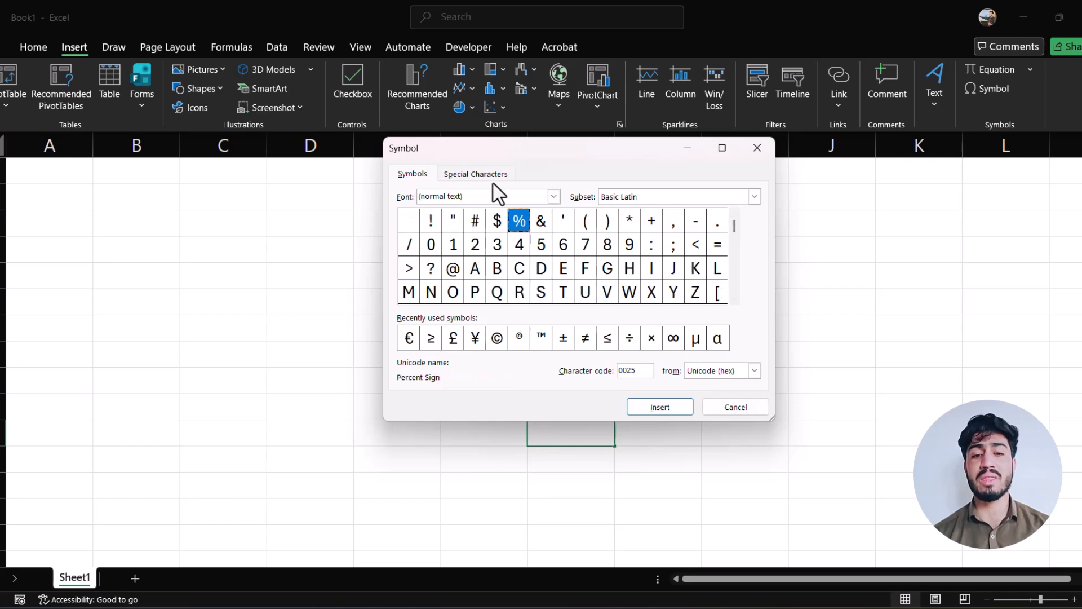
# Step: Set the symbol font to Wingdings
pyautogui.click(553, 197)
pyautogui.moveTo(554, 223); pyautogui.dragTo(556, 269)
pyautogui.press('Up')
pyautogui.press('Up')
pyautogui.press('Up')
pyautogui.press('Up')
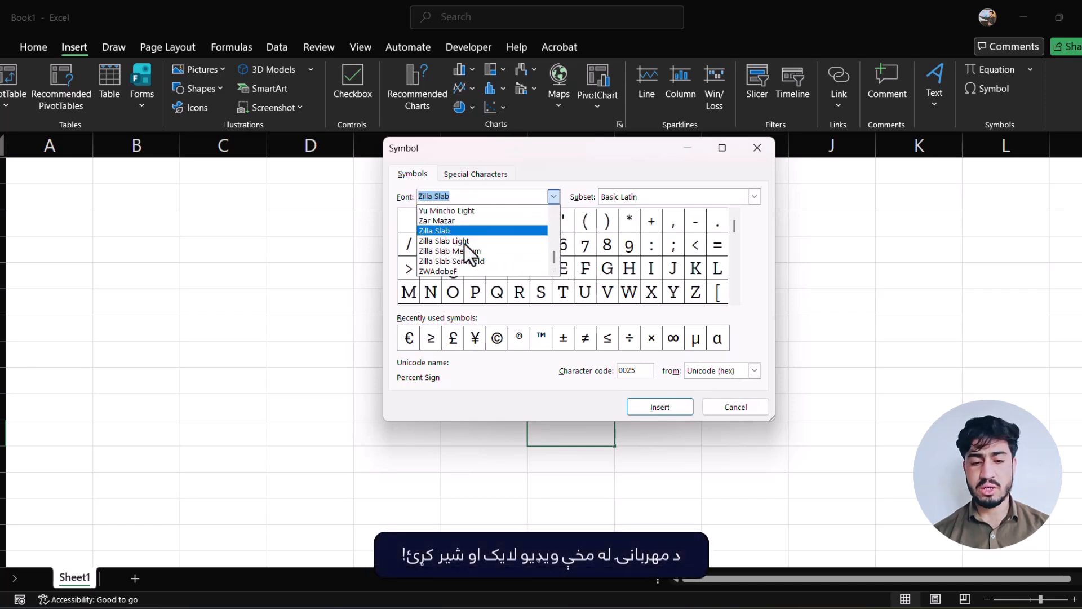
pyautogui.press('Up')
pyautogui.press('Up')
pyautogui.press('Up')
pyautogui.press('Up')
pyautogui.press('Up')
pyautogui.press('Up')
pyautogui.press('Up')
pyautogui.press('Up')
pyautogui.press('Up')
pyautogui.press('Up')
pyautogui.press('Up')
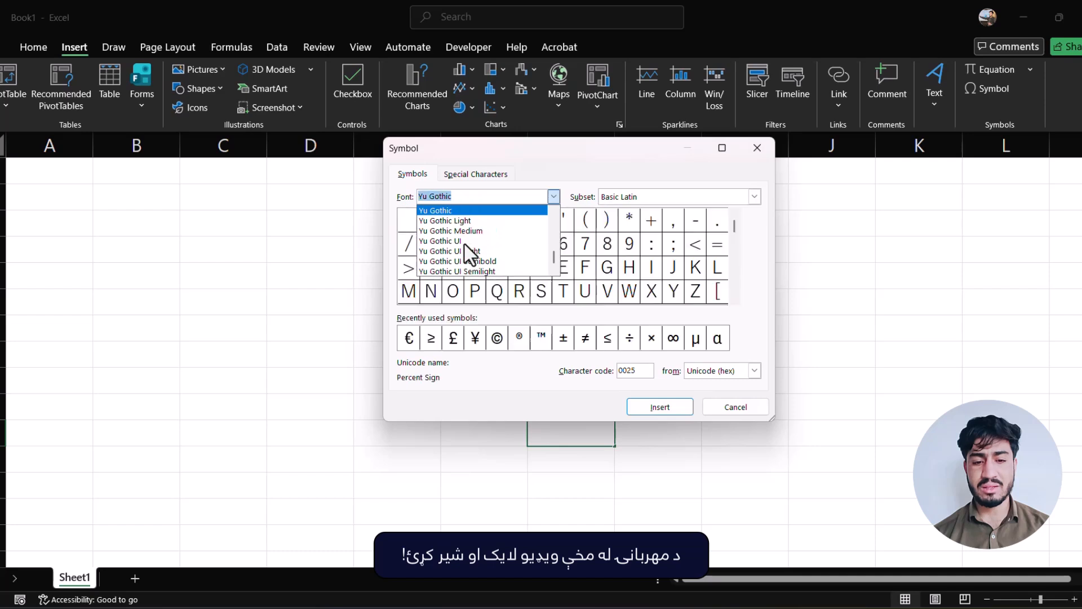
pyautogui.press('Up')
pyautogui.press('Down')
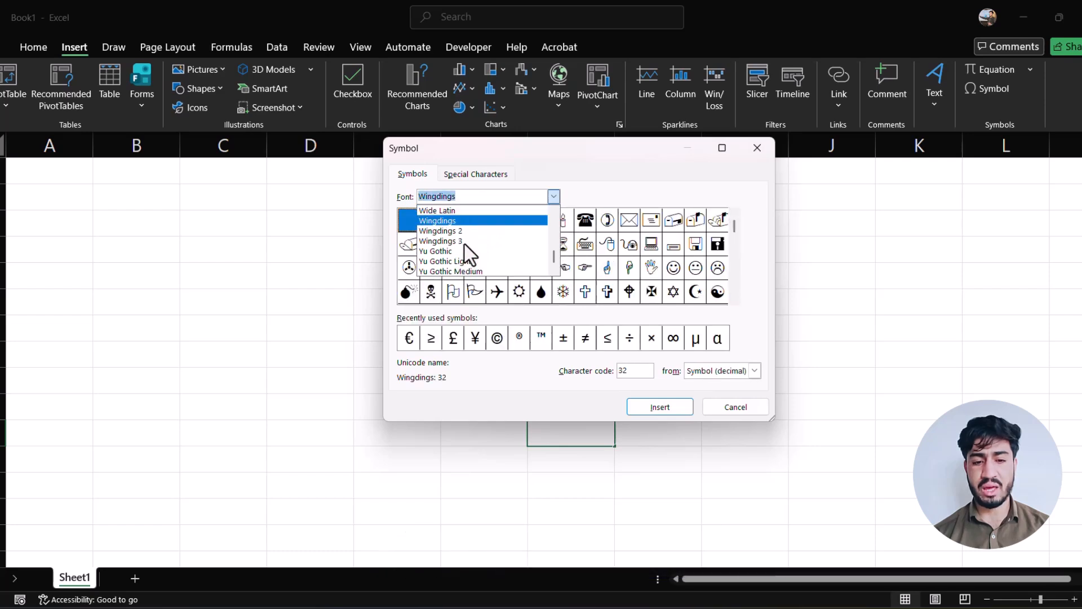
pyautogui.press('Down')
pyautogui.press('Down')
pyautogui.press('Up')
pyautogui.press('Up')
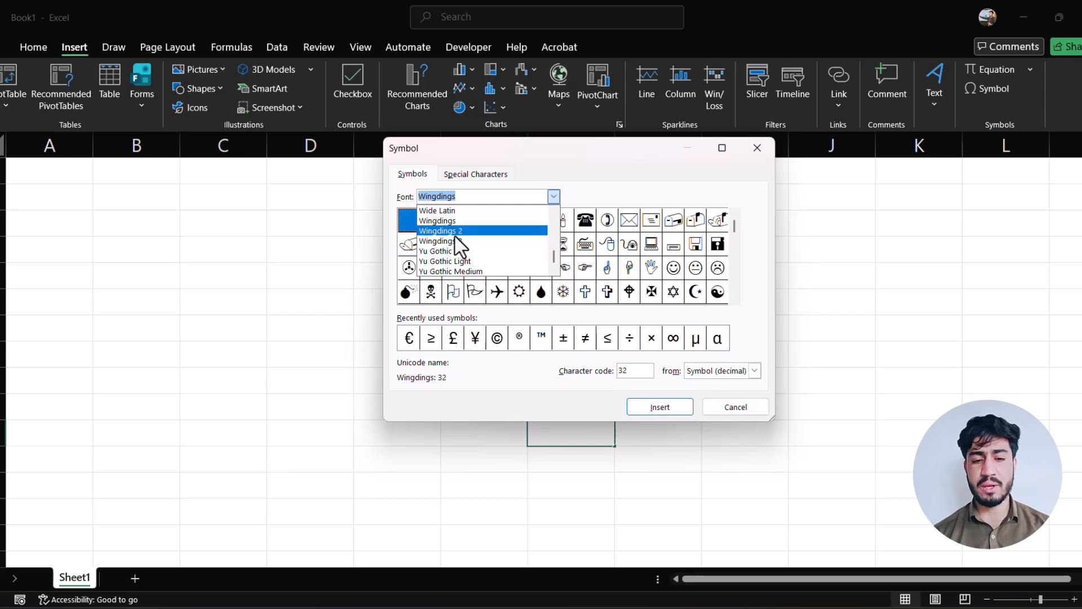
pyautogui.click(450, 224)
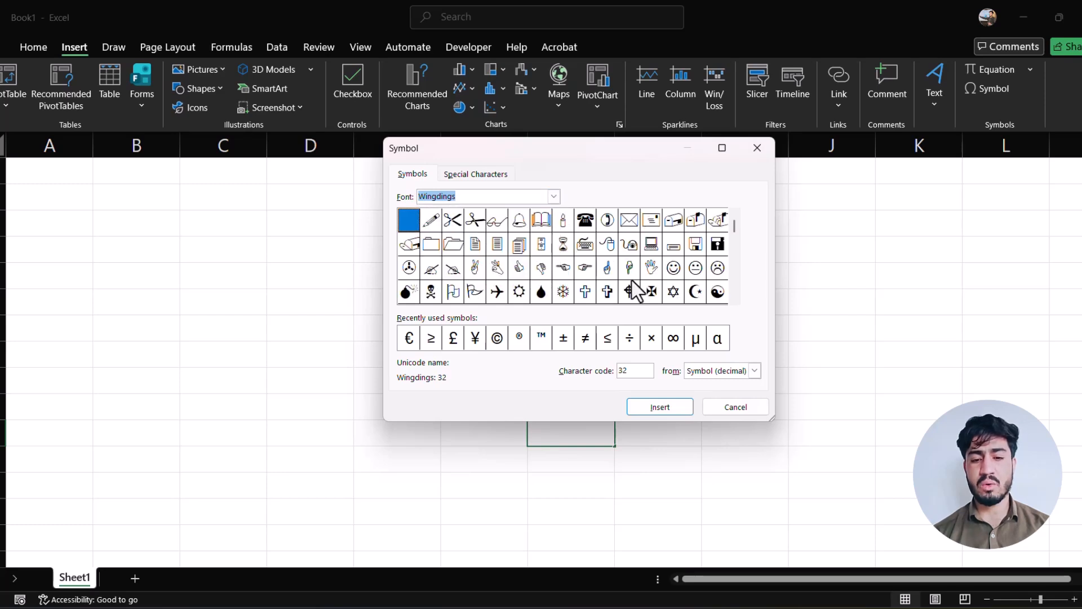
# Step: Insert the Wingdings thumbs-up (67) and upward-pointing hand (71) symbols into the cell and close the Symbol dialog
pyautogui.click(518, 272)
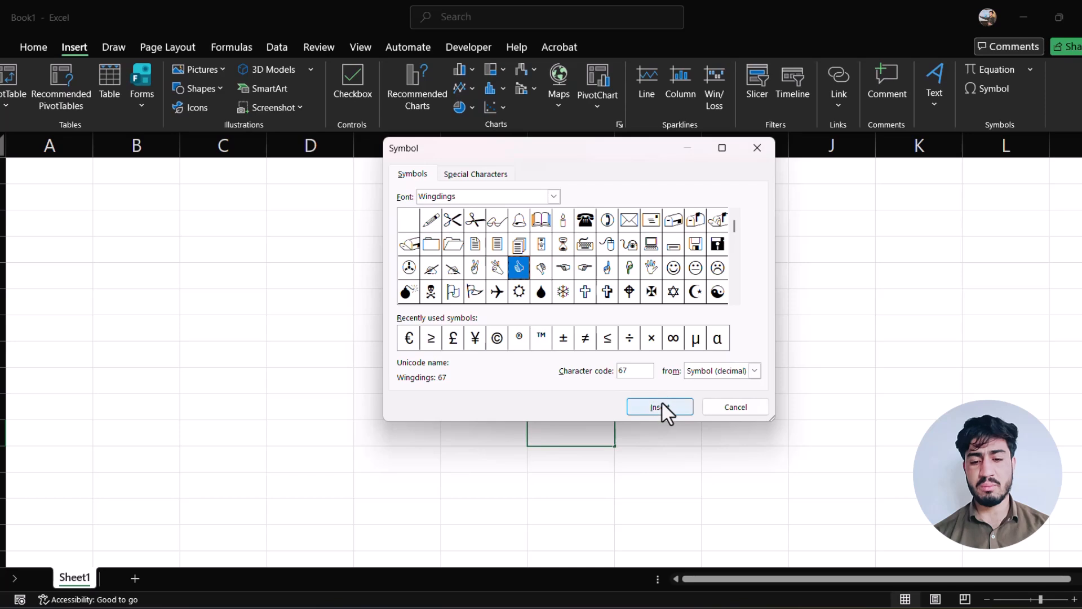
pyautogui.click(662, 404)
pyautogui.click(607, 268)
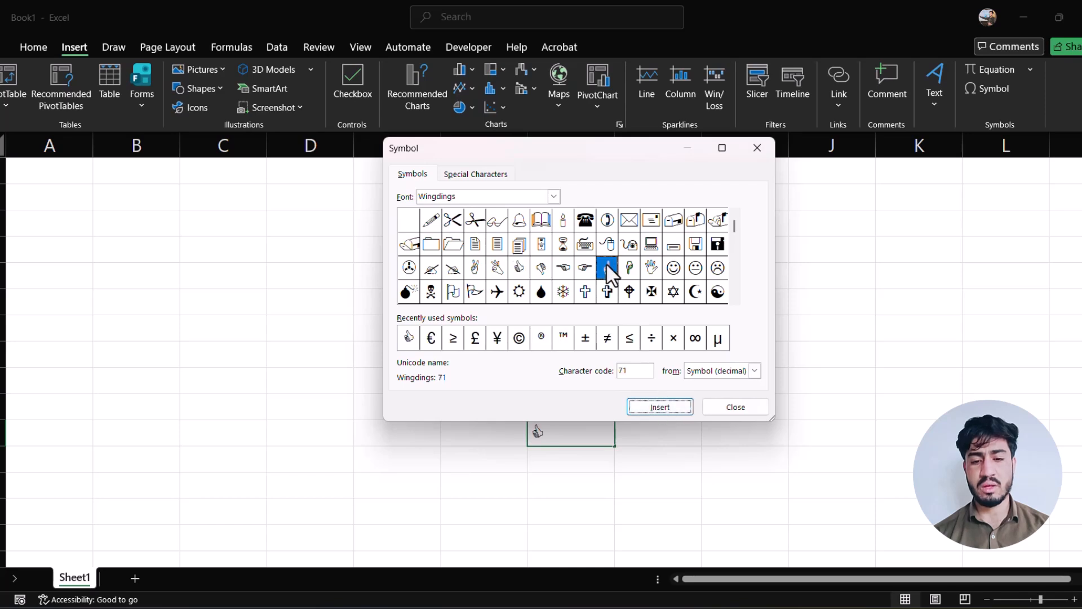
pyautogui.click(675, 395)
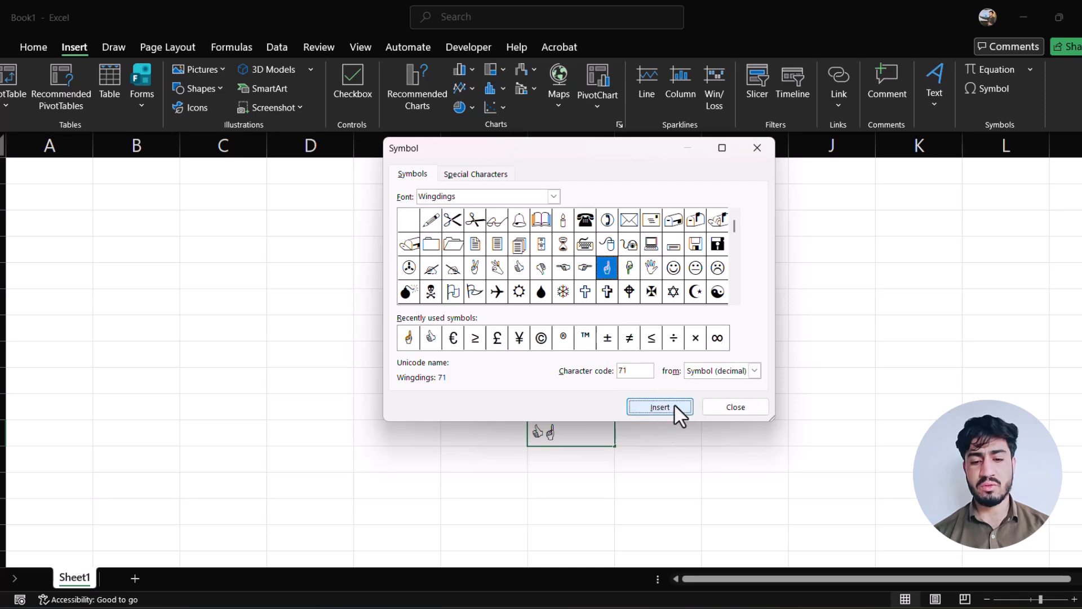
pyautogui.click(728, 408)
# Step: Enlarge both hand symbols in the cell to font size 28 and set their font color to blue
pyautogui.moveTo(554, 434); pyautogui.dragTo(507, 434)
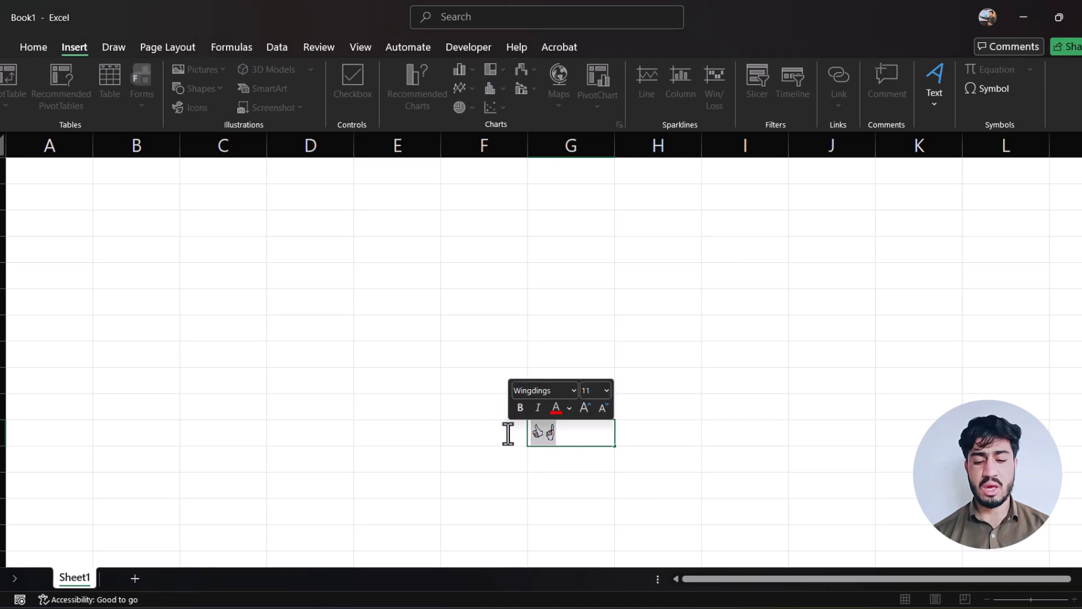
pyautogui.click(33, 48)
pyautogui.click(197, 75)
pyautogui.click(197, 75)
pyautogui.click(195, 80)
pyautogui.click(195, 80)
pyautogui.click(195, 80)
pyautogui.click(197, 78)
pyautogui.click(197, 78)
pyautogui.click(220, 99)
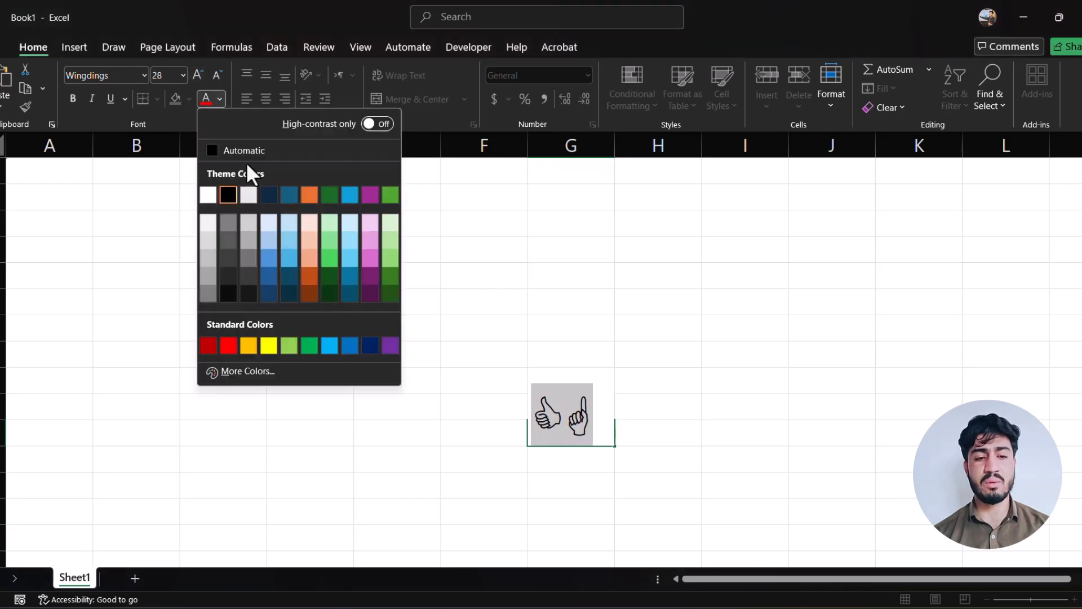
pyautogui.click(273, 265)
pyautogui.click(733, 407)
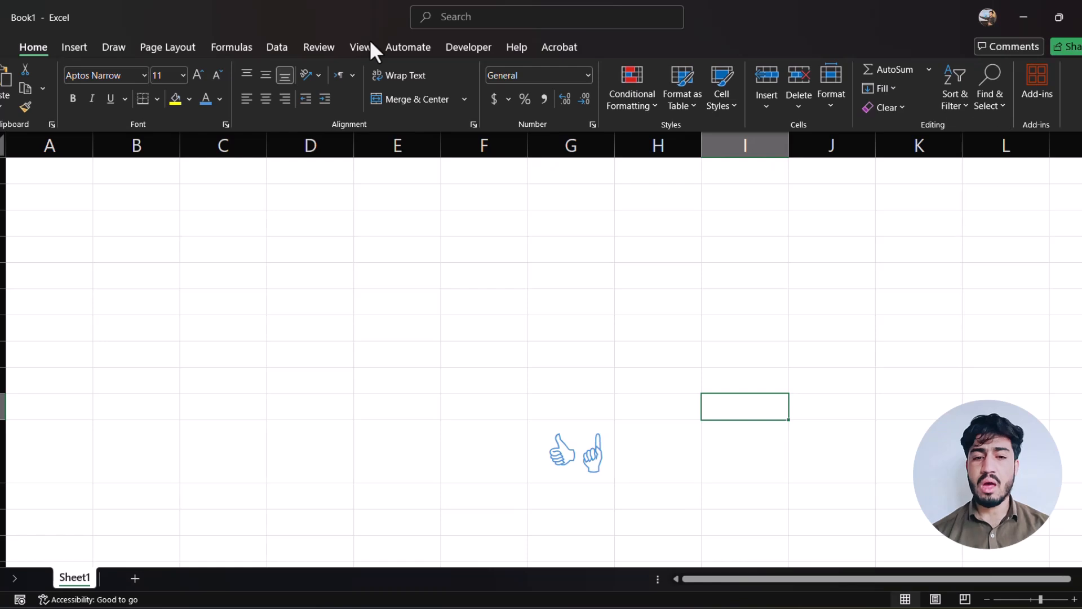
# Step: Clear the hand symbols from the cell in column G and select cell C4
pyautogui.click(71, 51)
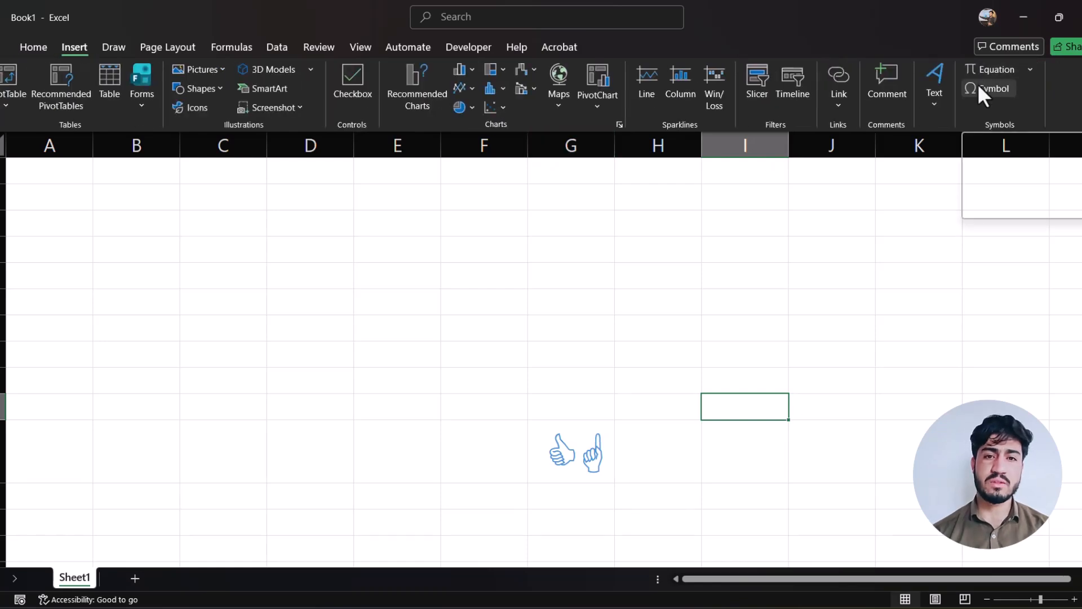
pyautogui.click(112, 51)
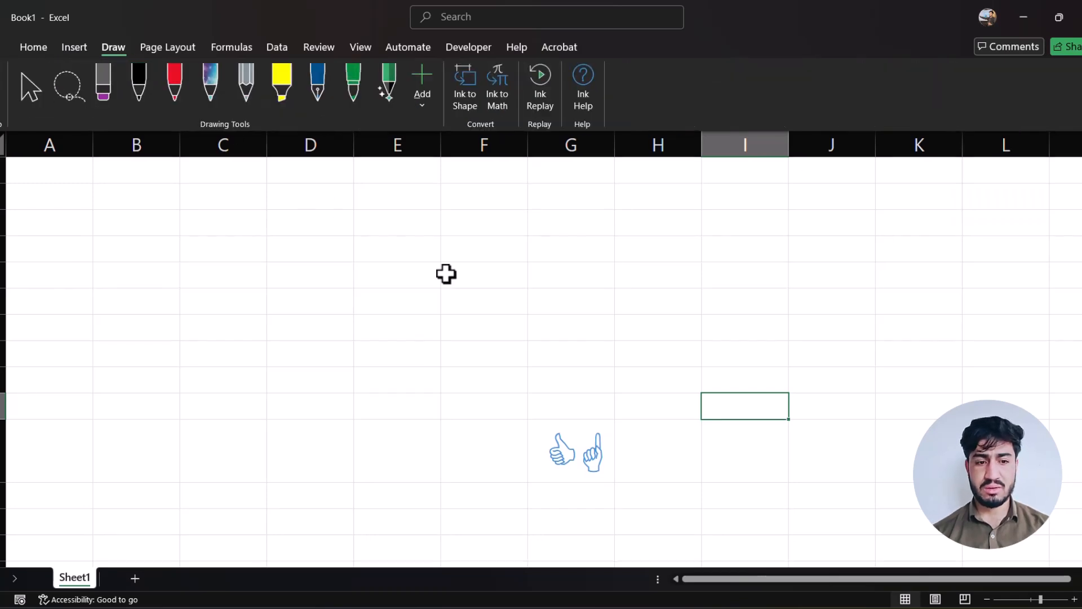
pyautogui.click(595, 463)
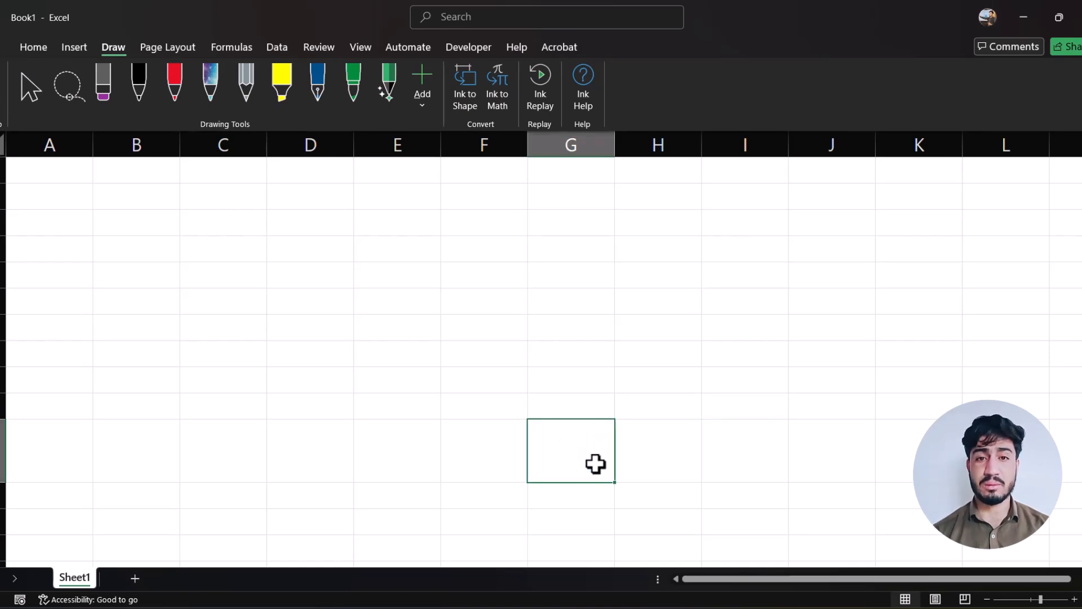
pyautogui.click(213, 254)
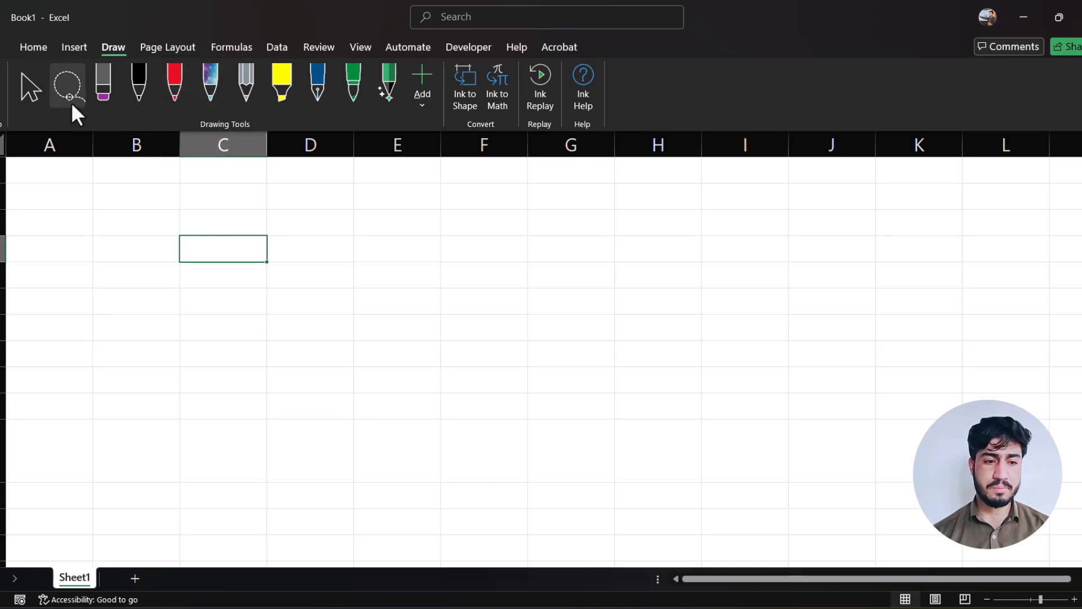
# Step: Draw a freehand scribble on the sheet with the red pen and another with the grey pencil
pyautogui.click(171, 93)
pyautogui.moveTo(554, 349)
pyautogui.mouseDown()
pyautogui.moveTo(387, 394)
pyautogui.moveTo(286, 214)
pyautogui.mouseUp()
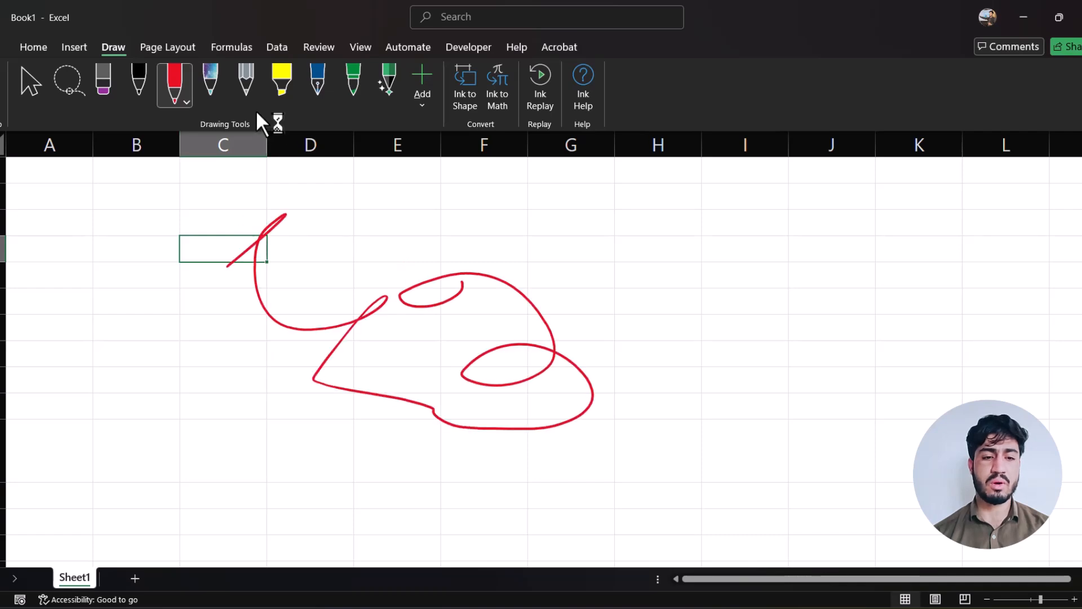
pyautogui.click(248, 87)
pyautogui.moveTo(392, 290)
pyautogui.mouseDown()
pyautogui.moveTo(164, 416)
pyautogui.moveTo(209, 333)
pyautogui.mouseUp()
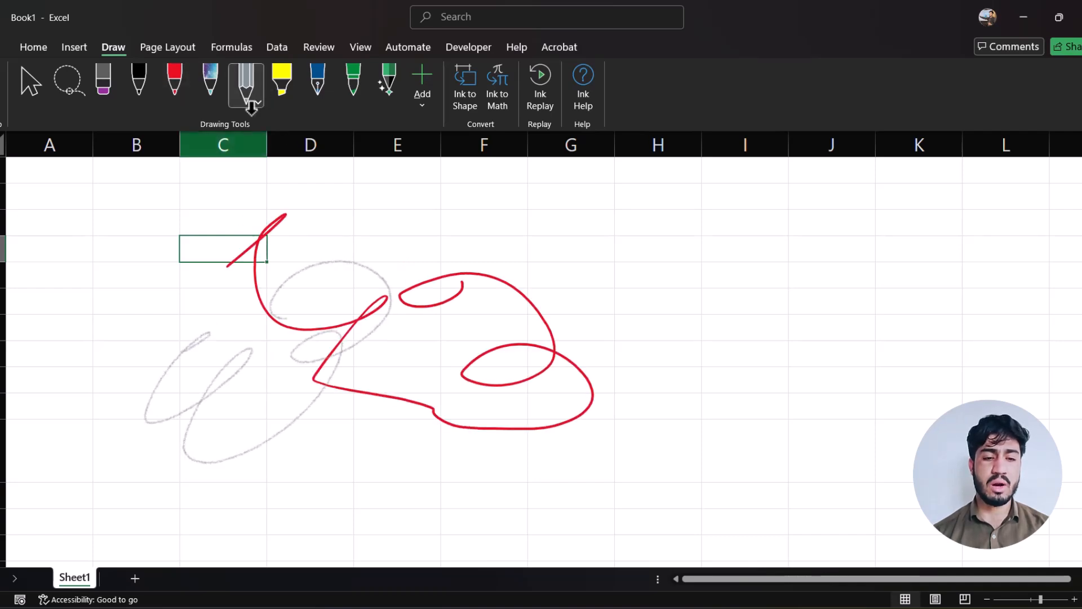
# Step: Change the pencil to pink at the largest thickness and draw freehand scribbles across columns E to K
pyautogui.click(253, 97)
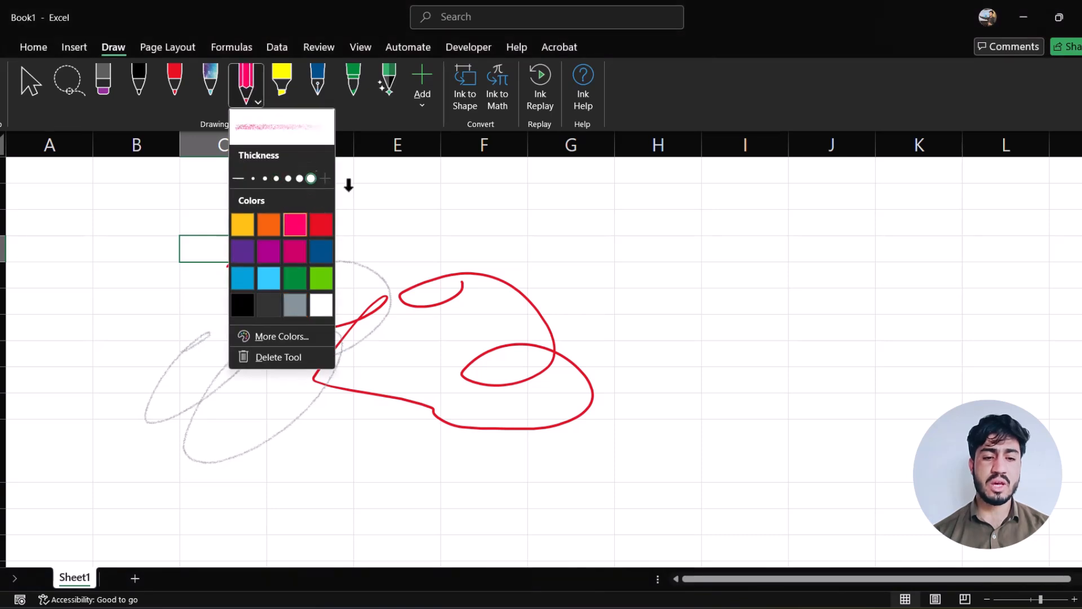
pyautogui.click(472, 208)
pyautogui.moveTo(489, 210)
pyautogui.mouseDown()
pyautogui.moveTo(643, 387)
pyautogui.moveTo(434, 462)
pyautogui.moveTo(396, 459)
pyautogui.mouseUp()
pyautogui.moveTo(702, 319)
pyautogui.mouseDown()
pyautogui.moveTo(860, 348)
pyautogui.moveTo(846, 370)
pyautogui.mouseUp()
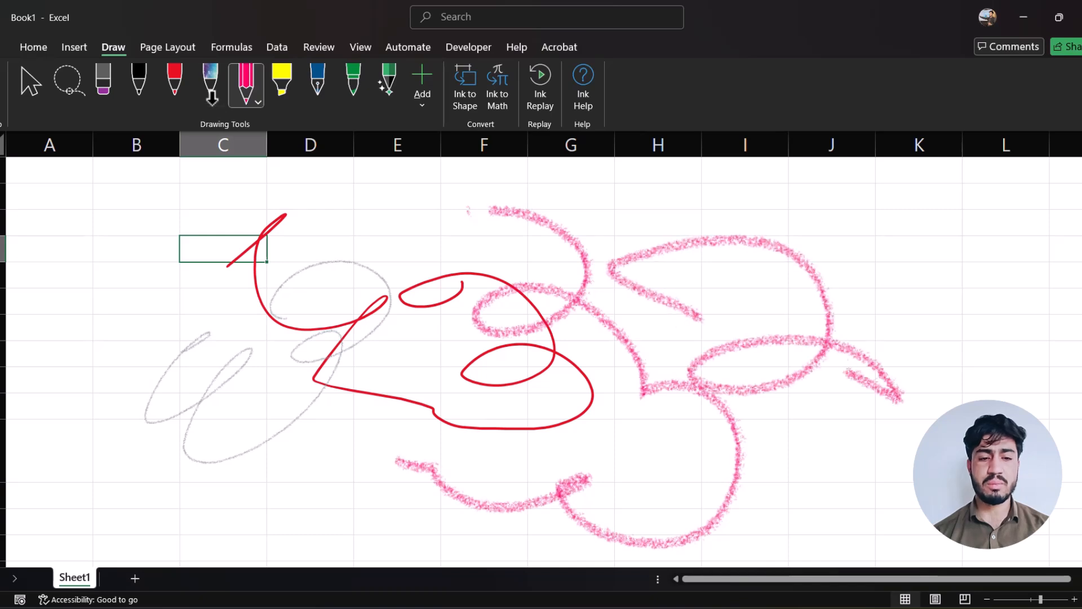
# Step: Erase the red, grey and pink ink scribbles from the sheet with the eraser
pyautogui.click(105, 79)
pyautogui.moveTo(333, 292)
pyautogui.mouseDown()
pyautogui.moveTo(562, 394)
pyautogui.moveTo(734, 406)
pyautogui.mouseUp()
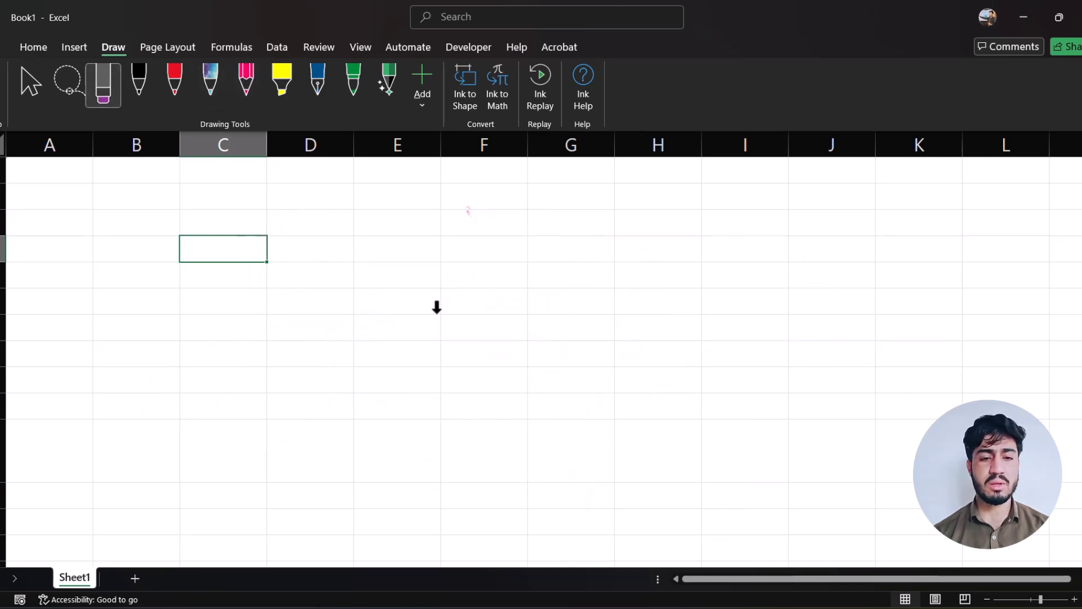
# Step: Handwrite on the sheet with the Action Pen to enter 1 in cell C3
pyautogui.click(384, 93)
pyautogui.moveTo(505, 308)
pyautogui.mouseDown()
pyautogui.moveTo(319, 318)
pyautogui.moveTo(350, 300)
pyautogui.moveTo(703, 317)
pyautogui.moveTo(739, 258)
pyautogui.mouseUp()
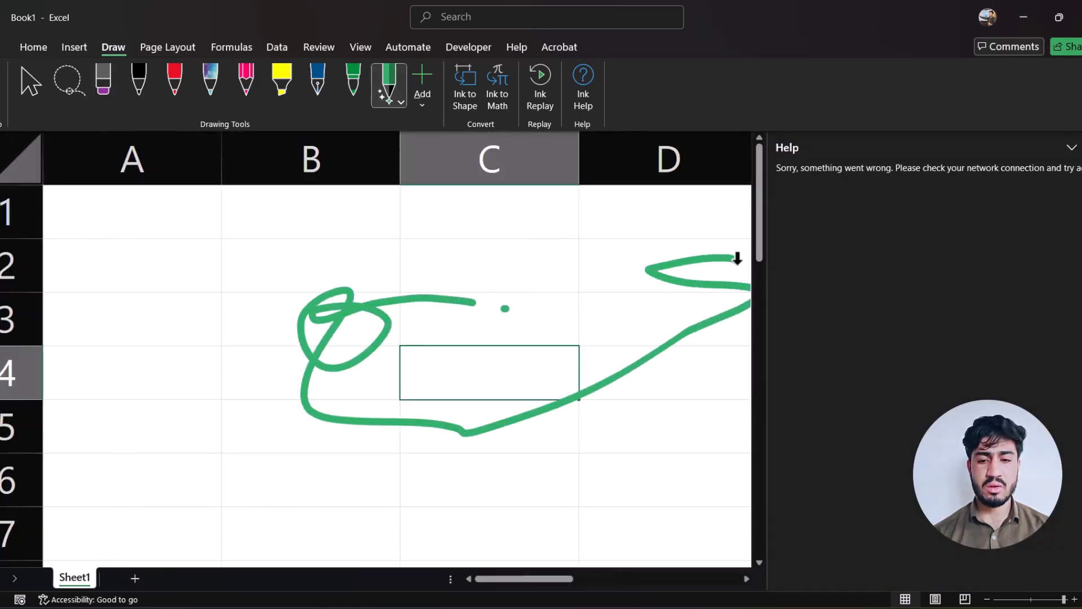
# Step: Add a new yellow highlighter to the drawing tools and adjust its thickness
pyautogui.click(423, 96)
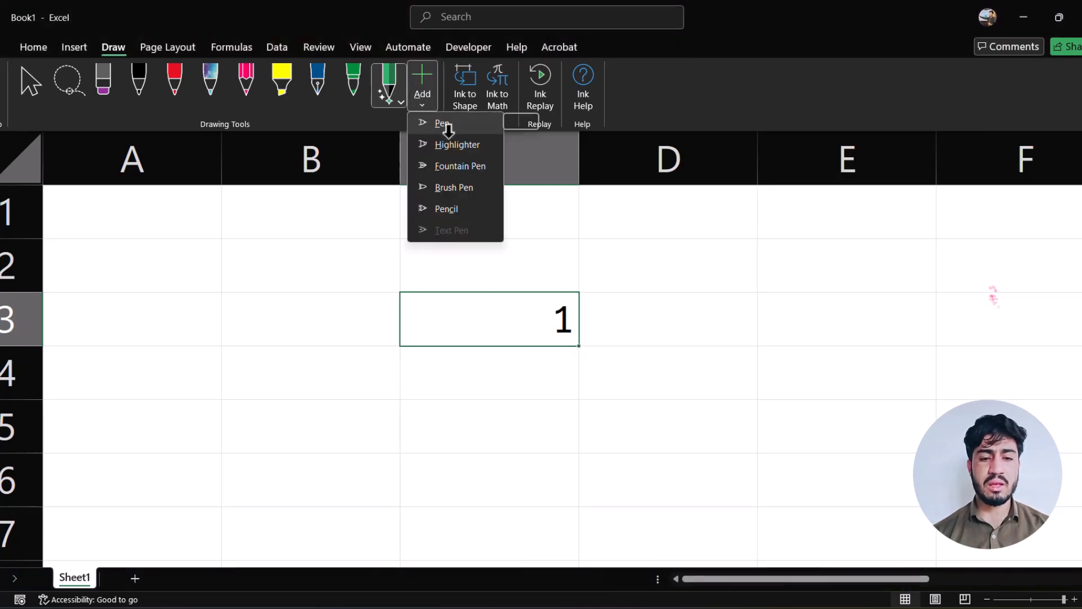
pyautogui.click(453, 145)
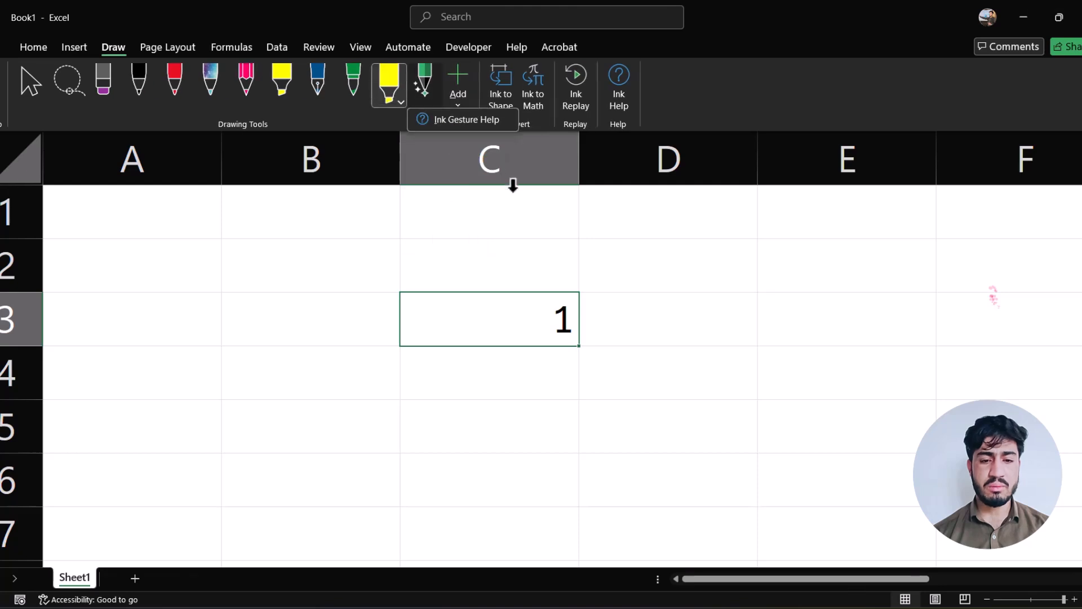
pyautogui.click(398, 87)
pyautogui.click(440, 179)
# Step: Highlight cells C2:D4, B2:B3, A2 and B5:C5 in yellow with the new highlighter
pyautogui.click(572, 269)
pyautogui.moveTo(564, 259)
pyautogui.mouseDown()
pyautogui.moveTo(732, 285)
pyautogui.moveTo(463, 395)
pyautogui.mouseUp()
pyautogui.moveTo(316, 335)
pyautogui.mouseDown()
pyautogui.moveTo(314, 325)
pyautogui.moveTo(470, 268)
pyautogui.mouseUp()
pyautogui.moveTo(260, 259); pyautogui.dragTo(168, 286)
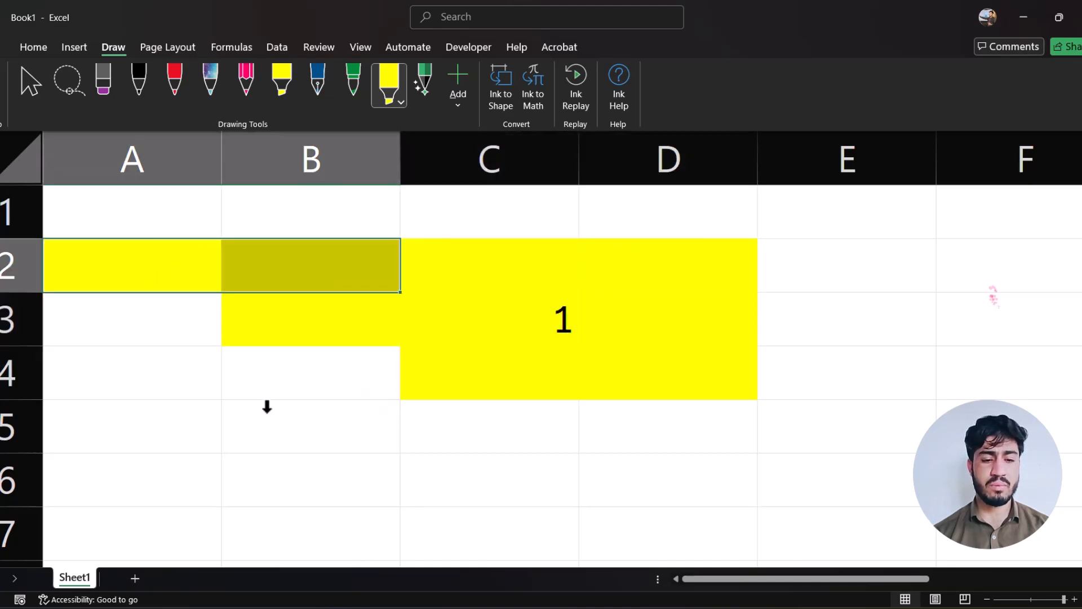
pyautogui.moveTo(267, 407); pyautogui.dragTo(331, 416)
pyautogui.moveTo(415, 414); pyautogui.dragTo(471, 422)
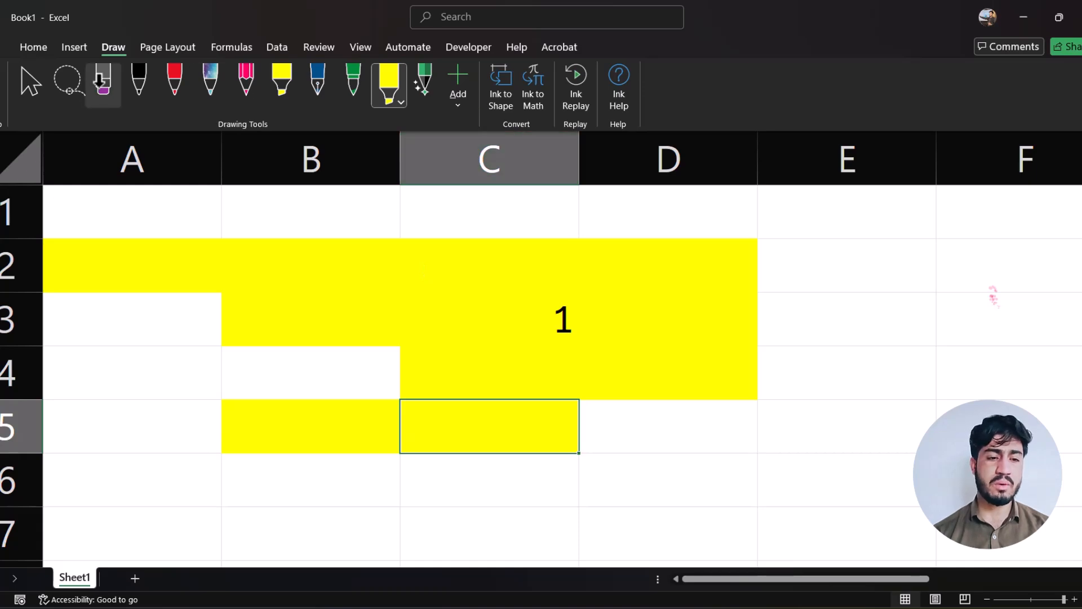
# Step: Reorder the drawing tools so the new highlighter sits before the green pen, and select the green pen
pyautogui.click(103, 84)
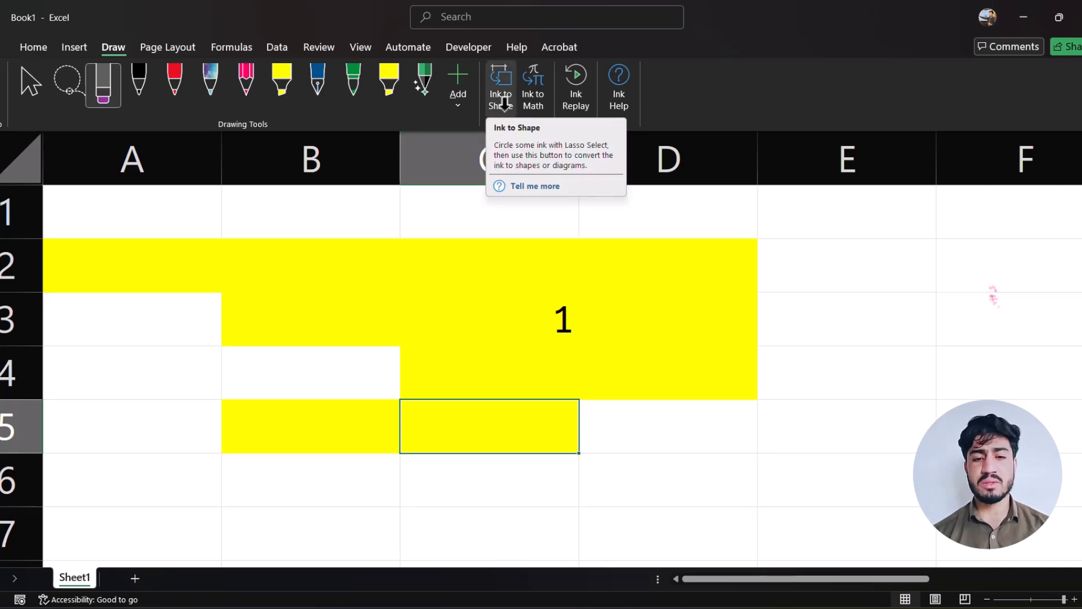
pyautogui.click(175, 85)
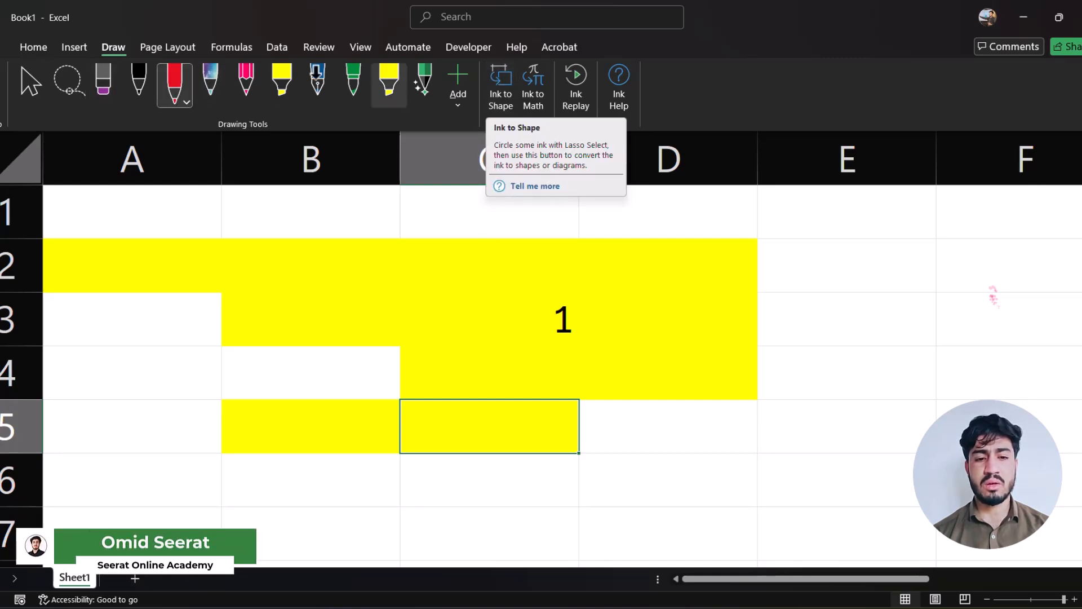
pyautogui.click(319, 79)
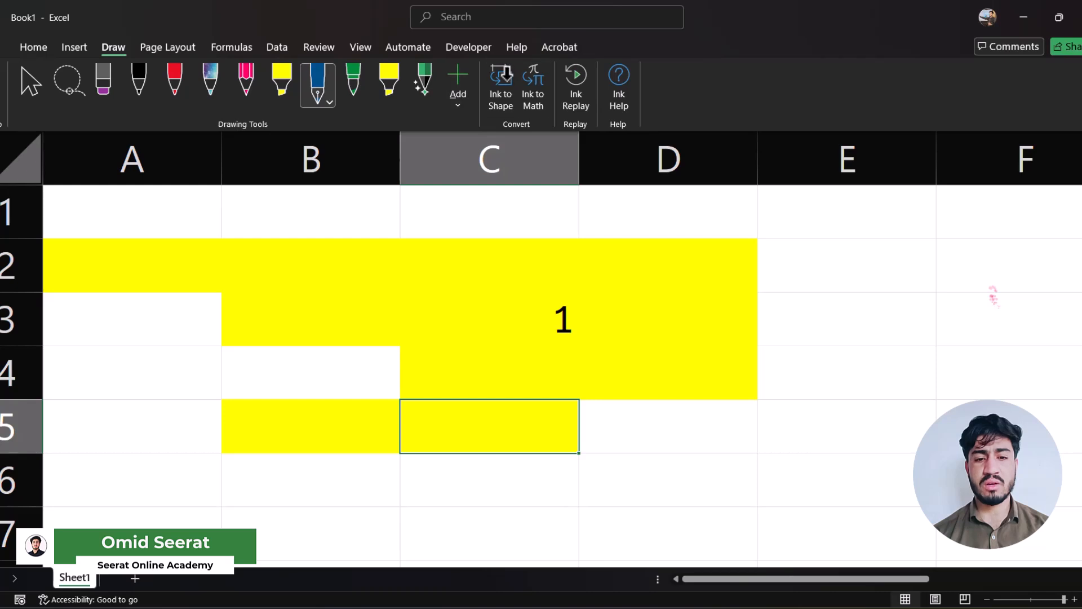
pyautogui.moveTo(388, 87); pyautogui.dragTo(355, 86)
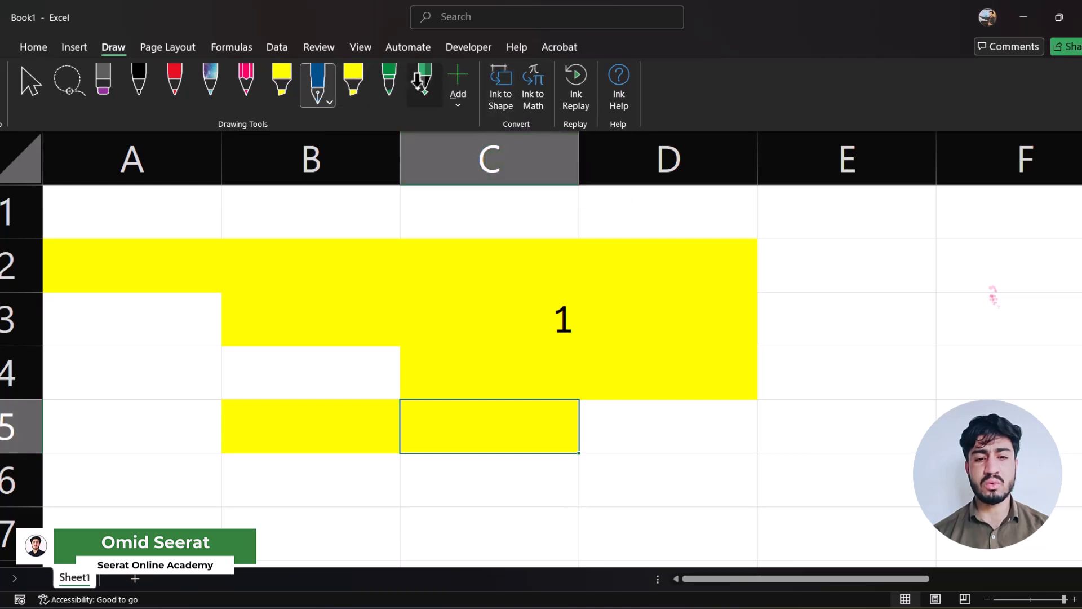
pyautogui.click(389, 84)
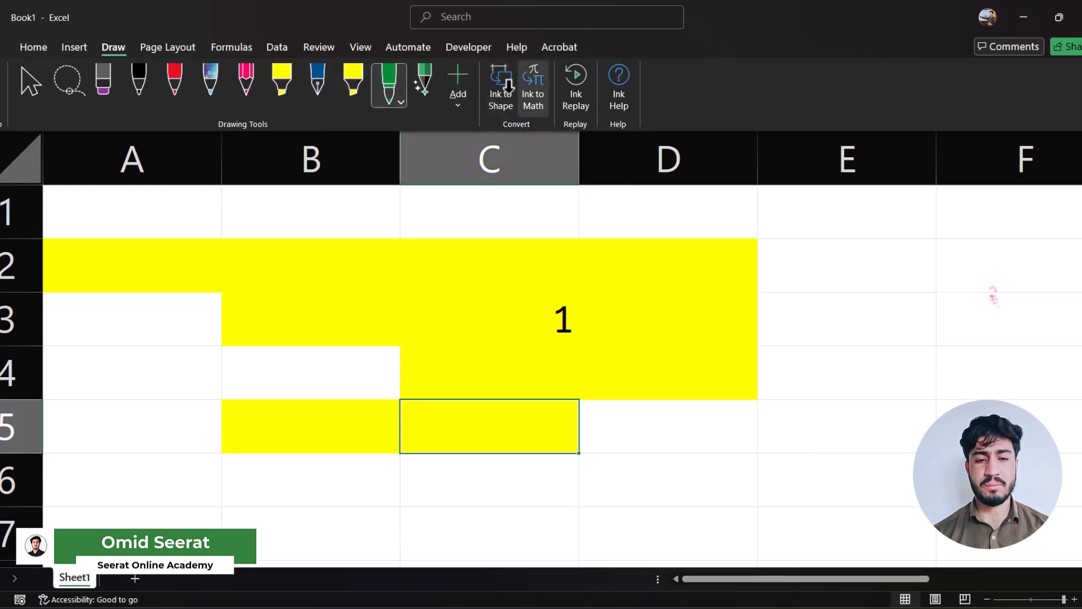
# Step: Handwrite the equation 2/3 =? with Ink to Math, circle it, and cancel without inserting it
pyautogui.click(527, 90)
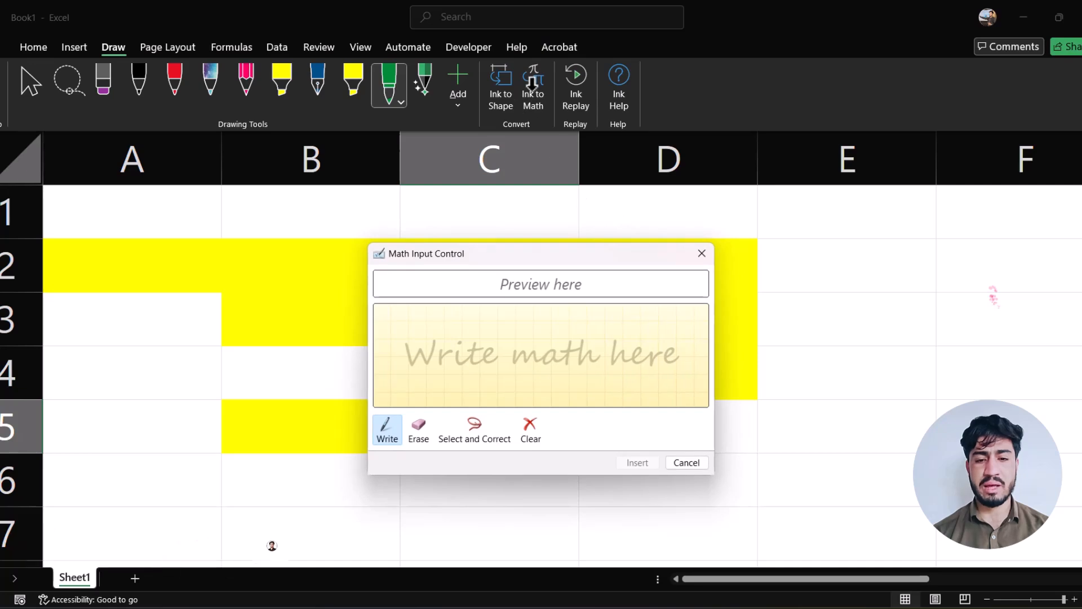
pyautogui.moveTo(437, 342)
pyautogui.mouseDown()
pyautogui.moveTo(465, 372)
pyautogui.moveTo(454, 394)
pyautogui.moveTo(495, 375)
pyautogui.mouseUp()
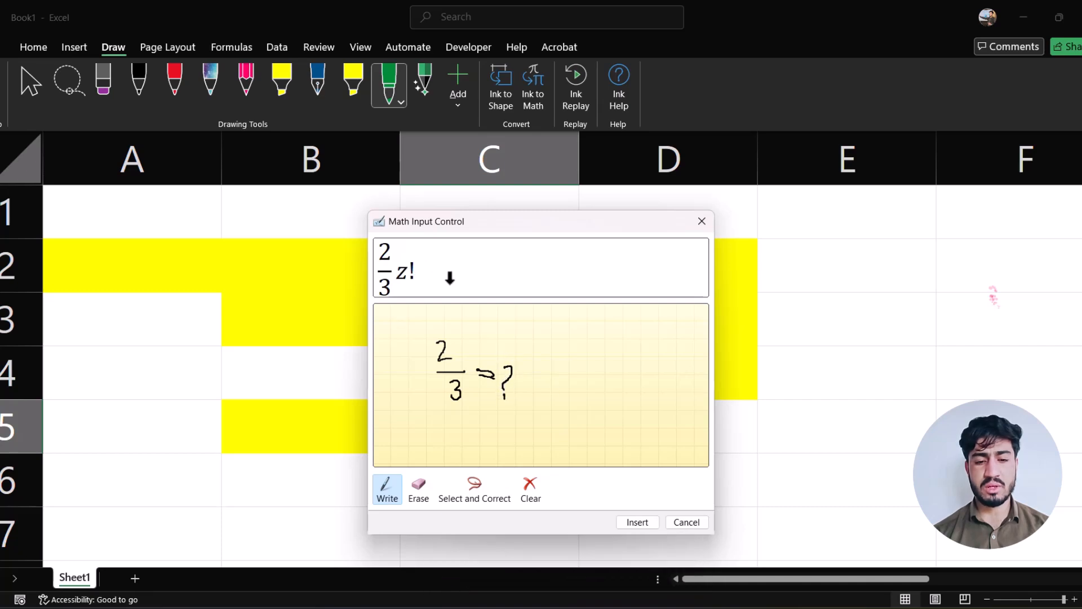
pyautogui.moveTo(460, 326)
pyautogui.mouseDown()
pyautogui.moveTo(515, 412)
pyautogui.moveTo(438, 347)
pyautogui.mouseUp()
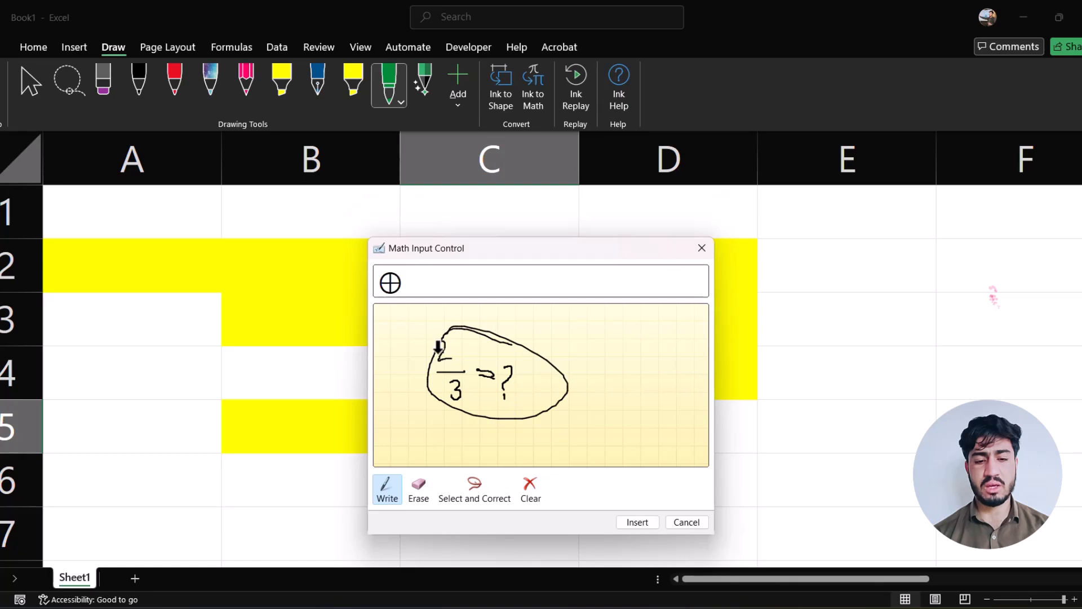
pyautogui.click(686, 522)
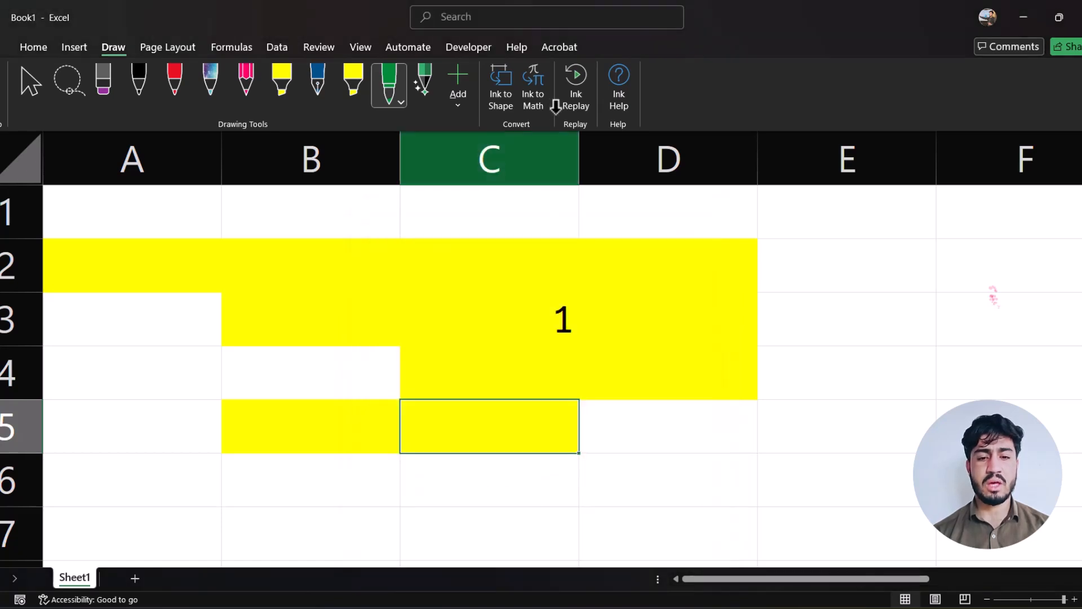
# Step: Try Ink Replay, scribble across cells A2:E6 with the pink pencil, and open the replay again for the new ink
pyautogui.click(575, 100)
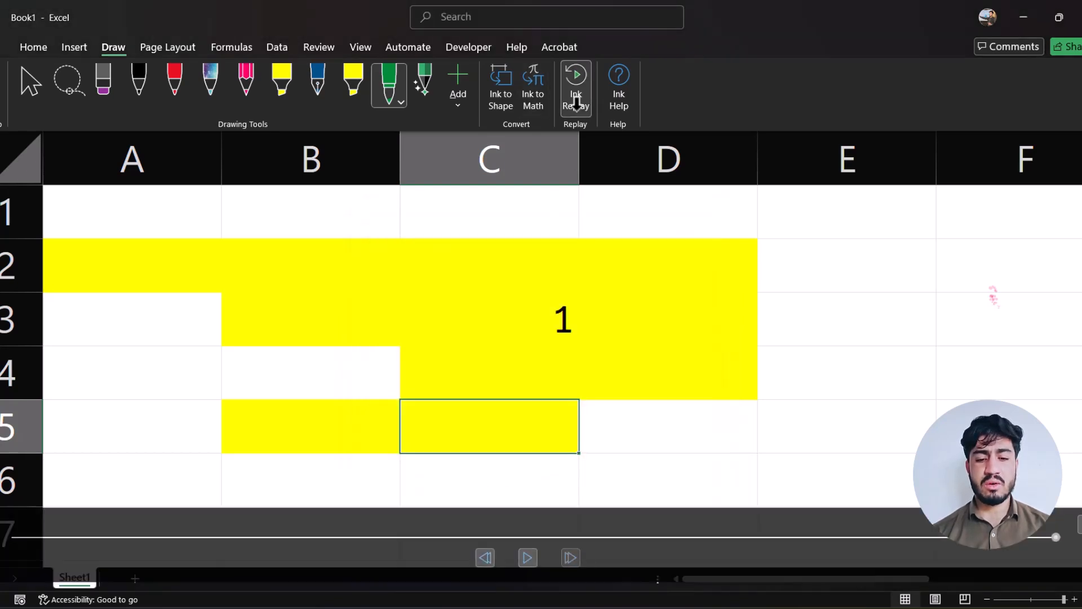
pyautogui.click(576, 101)
pyautogui.click(239, 93)
pyautogui.moveTo(514, 252)
pyautogui.mouseDown()
pyautogui.moveTo(464, 397)
pyautogui.moveTo(242, 360)
pyautogui.moveTo(637, 408)
pyautogui.moveTo(906, 238)
pyautogui.moveTo(642, 230)
pyautogui.moveTo(387, 406)
pyautogui.moveTo(341, 465)
pyautogui.mouseUp()
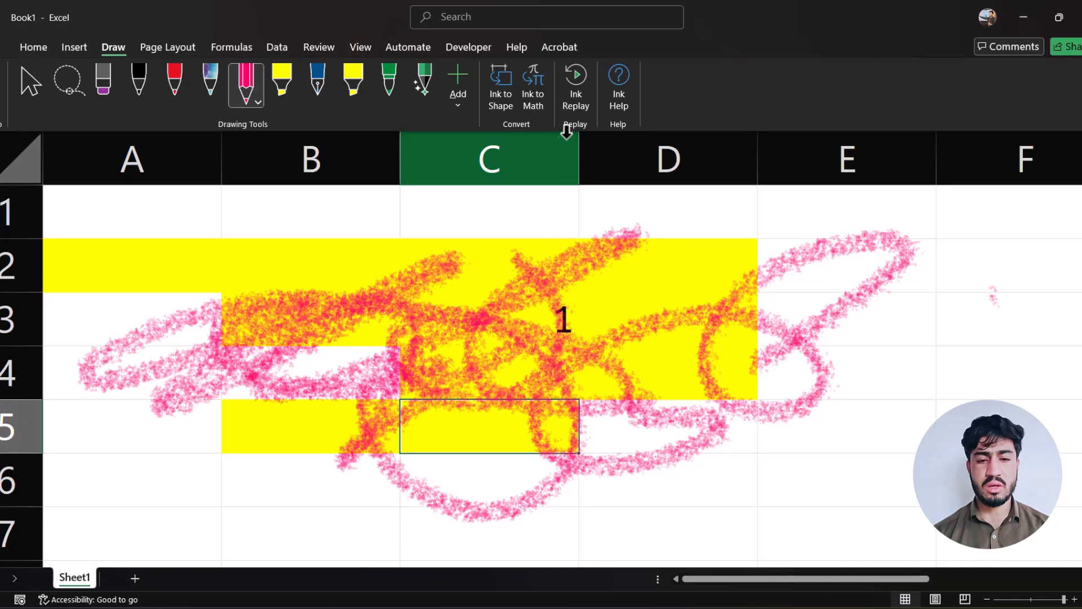
pyautogui.click(576, 101)
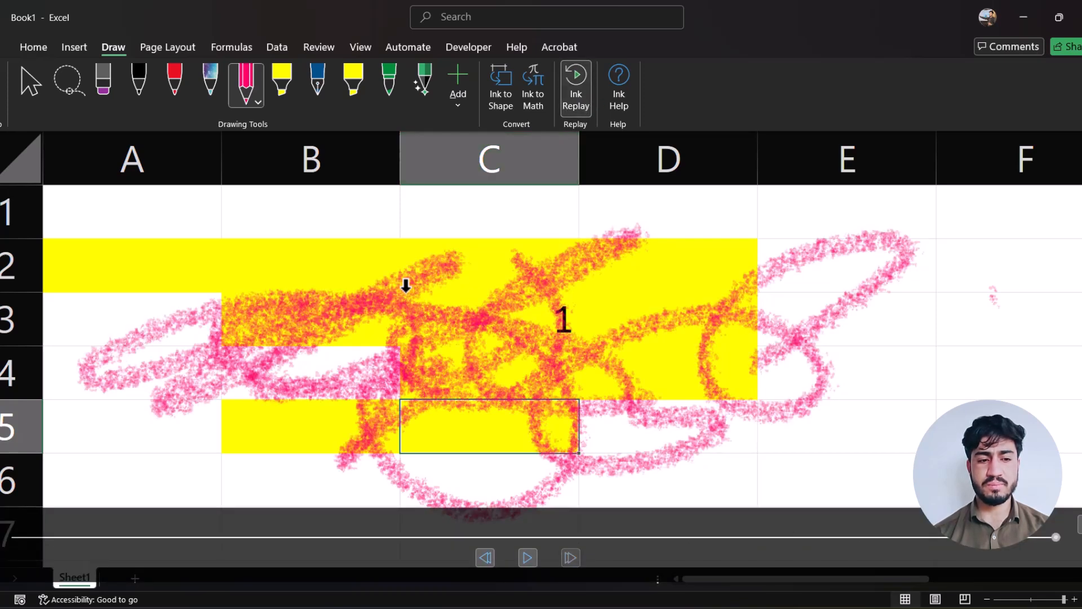
pyautogui.click(78, 45)
pyautogui.click(115, 46)
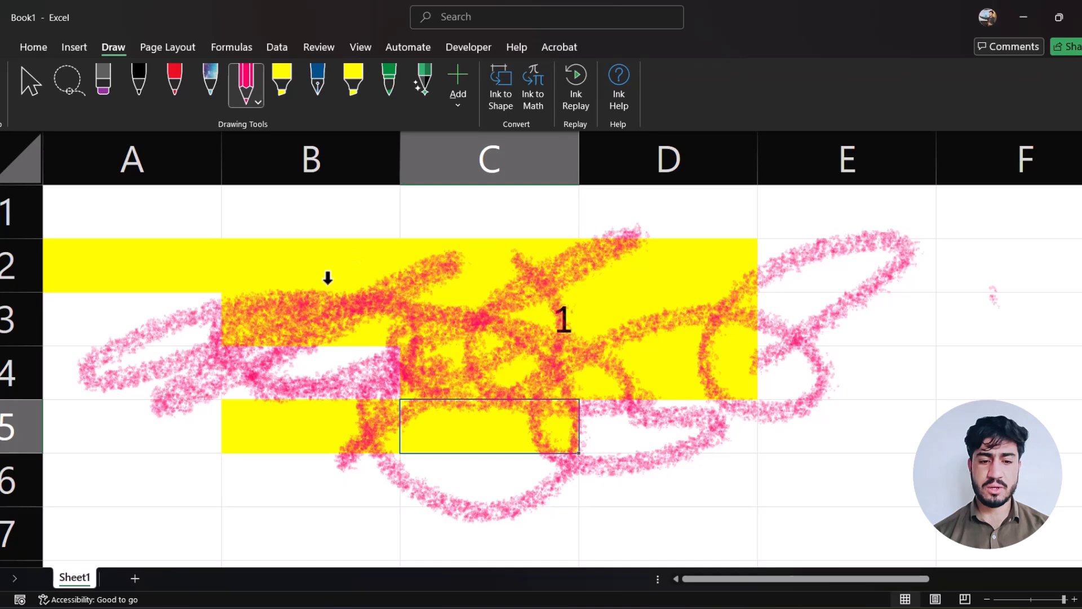
# Step: Delete the large pink scribble covering the highlighted cells and select cell C2
pyautogui.click(327, 277)
pyautogui.click(541, 330)
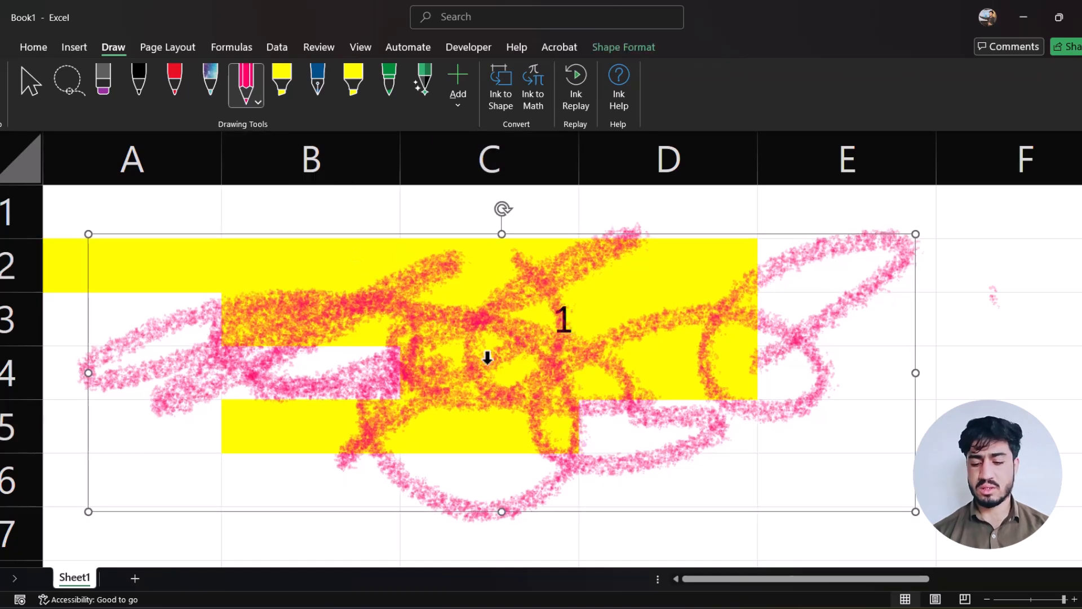
pyautogui.press('Delete')
pyautogui.click(463, 277)
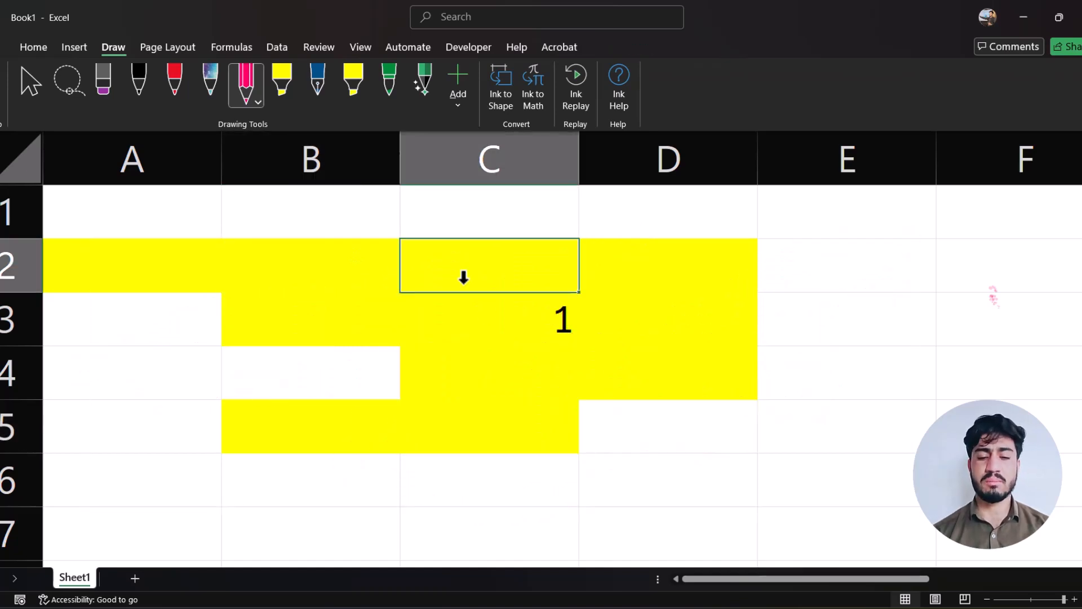